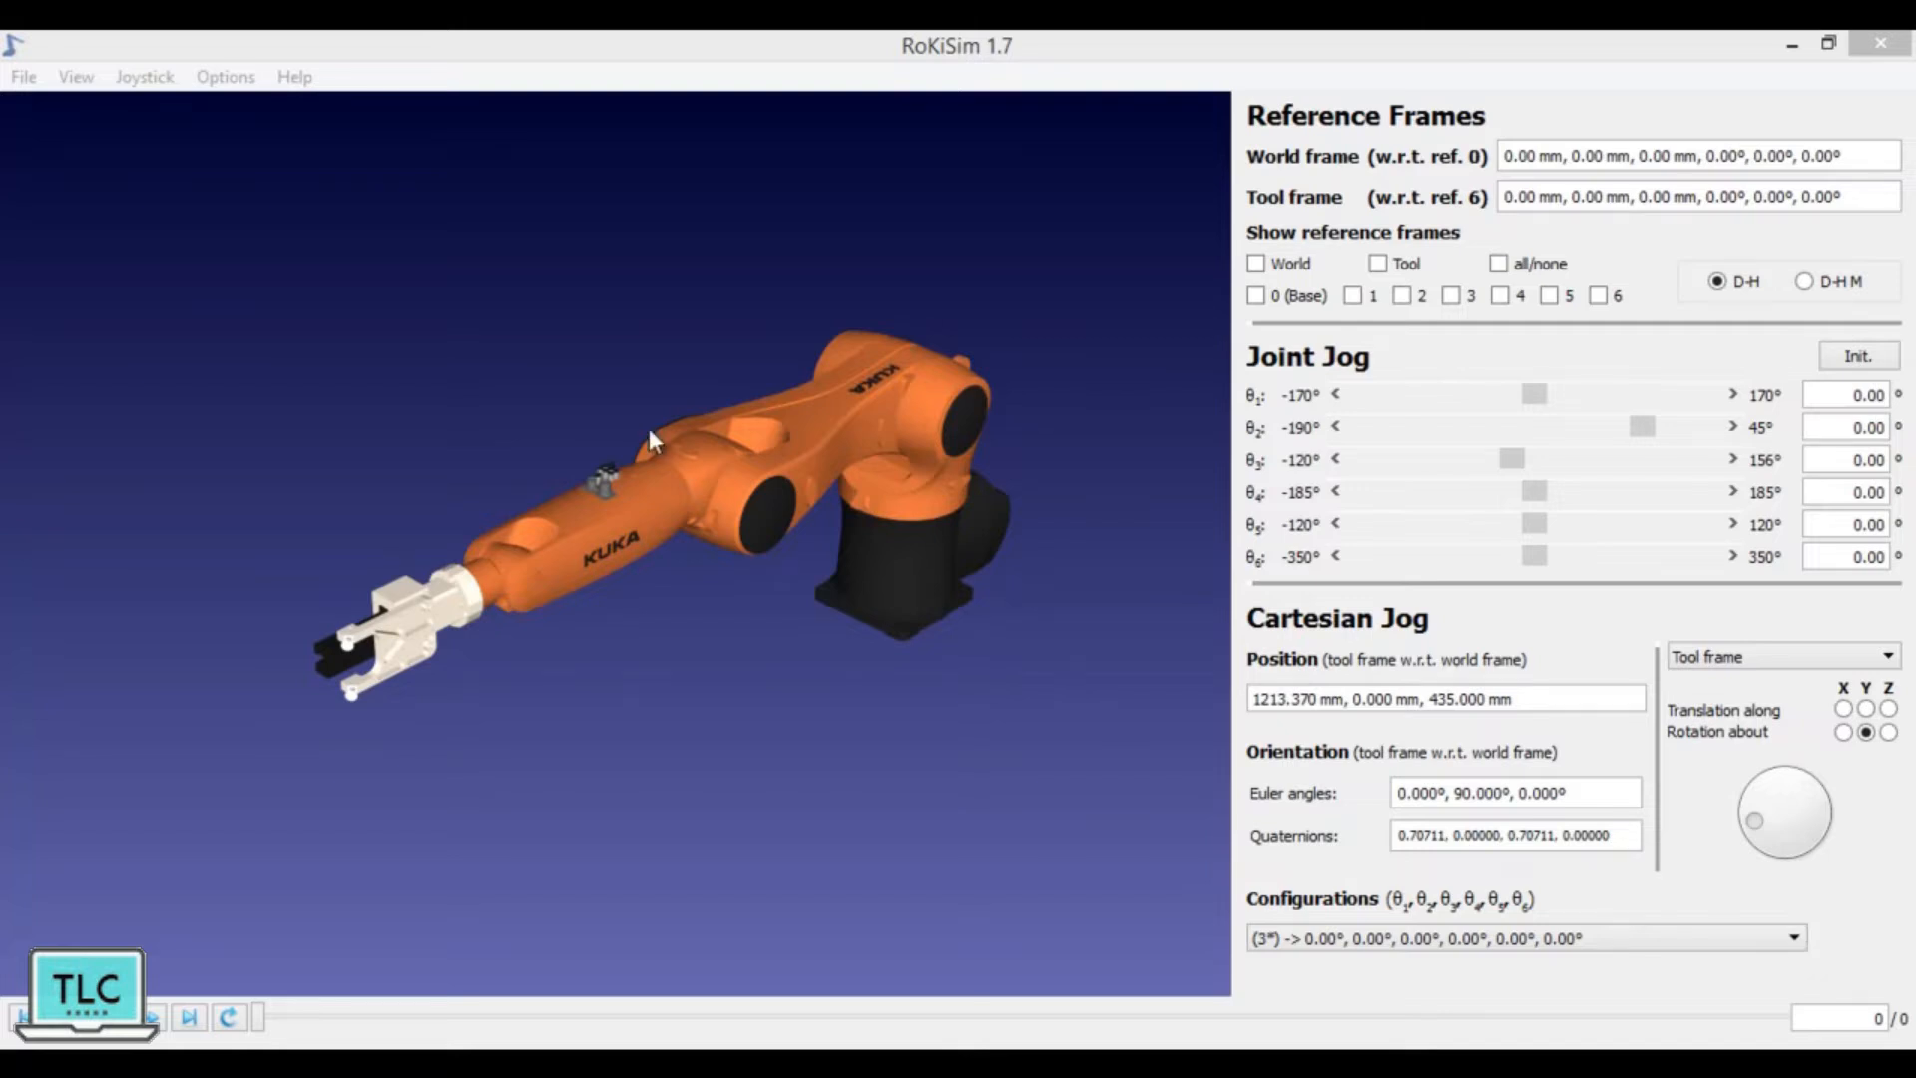
Step: View the robot files available for loading, and close the file dialog without loading one
click(24, 77)
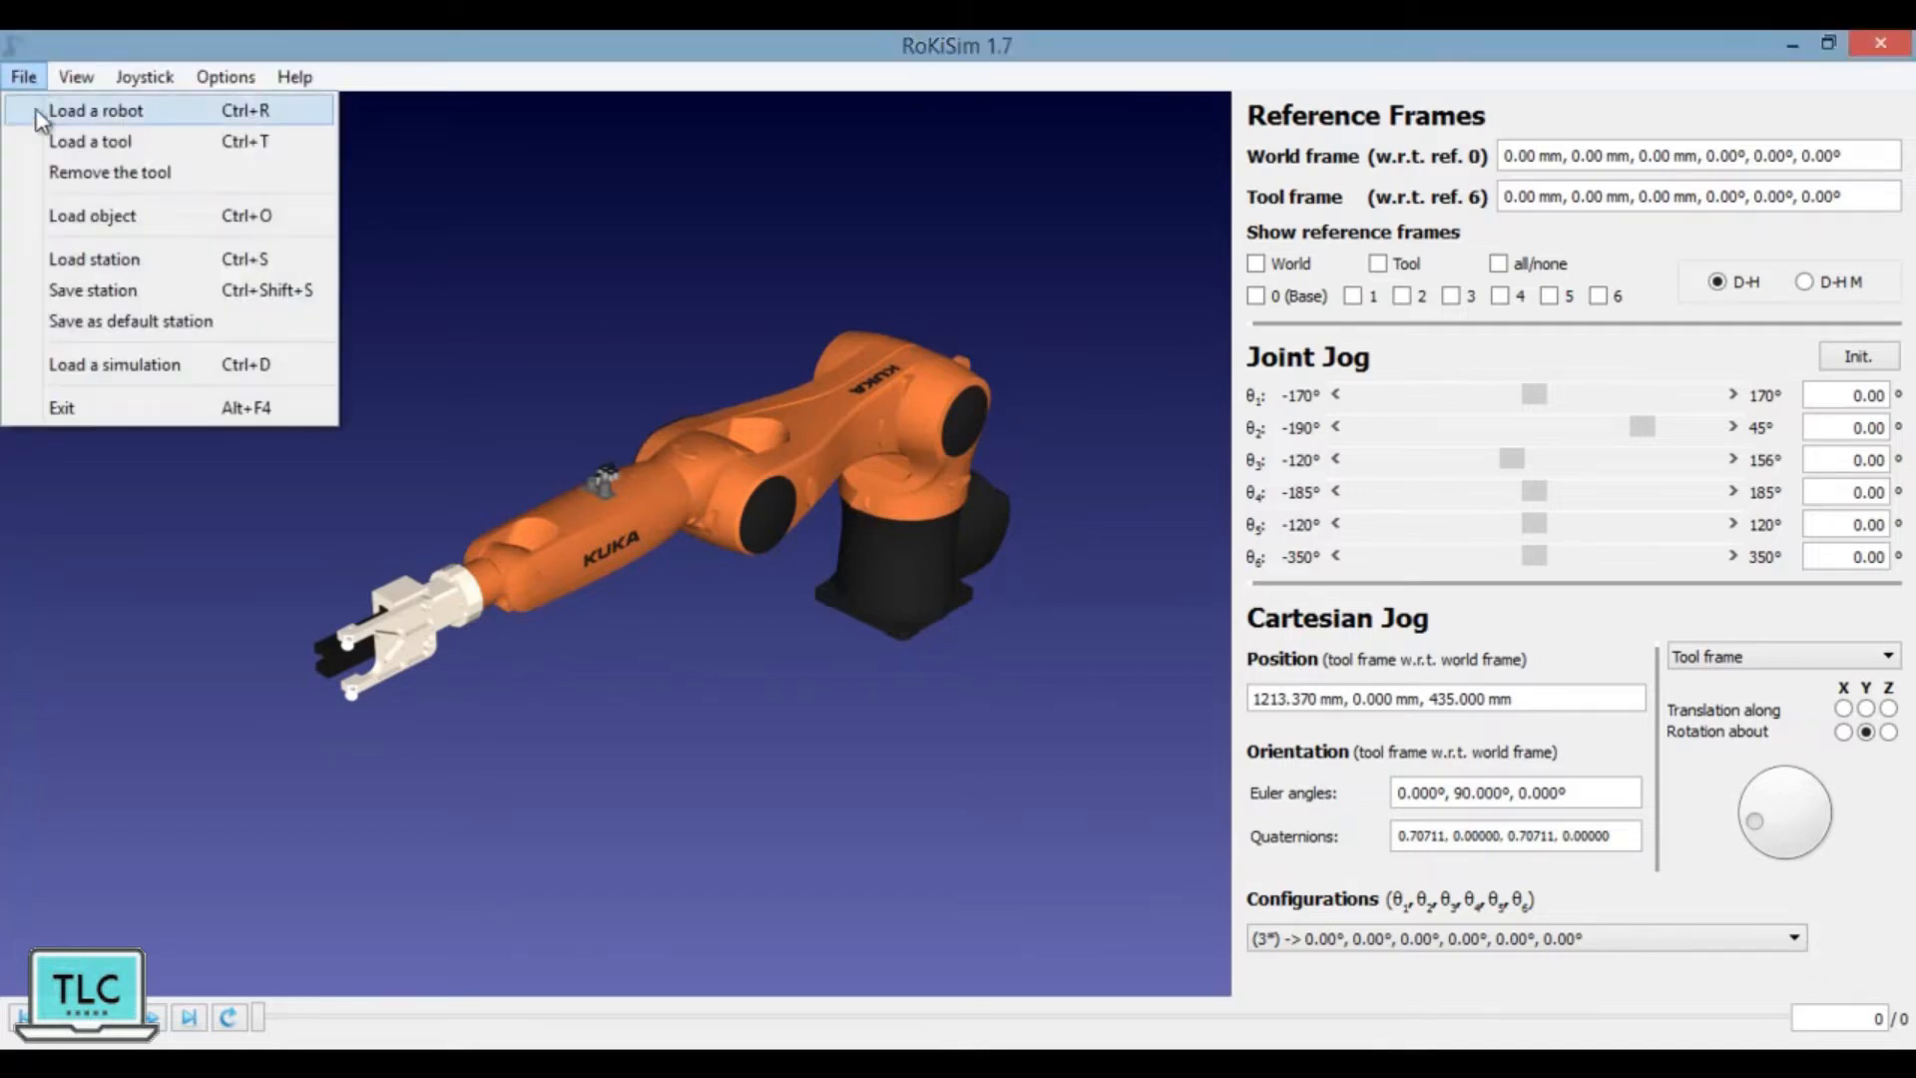
click(50, 109)
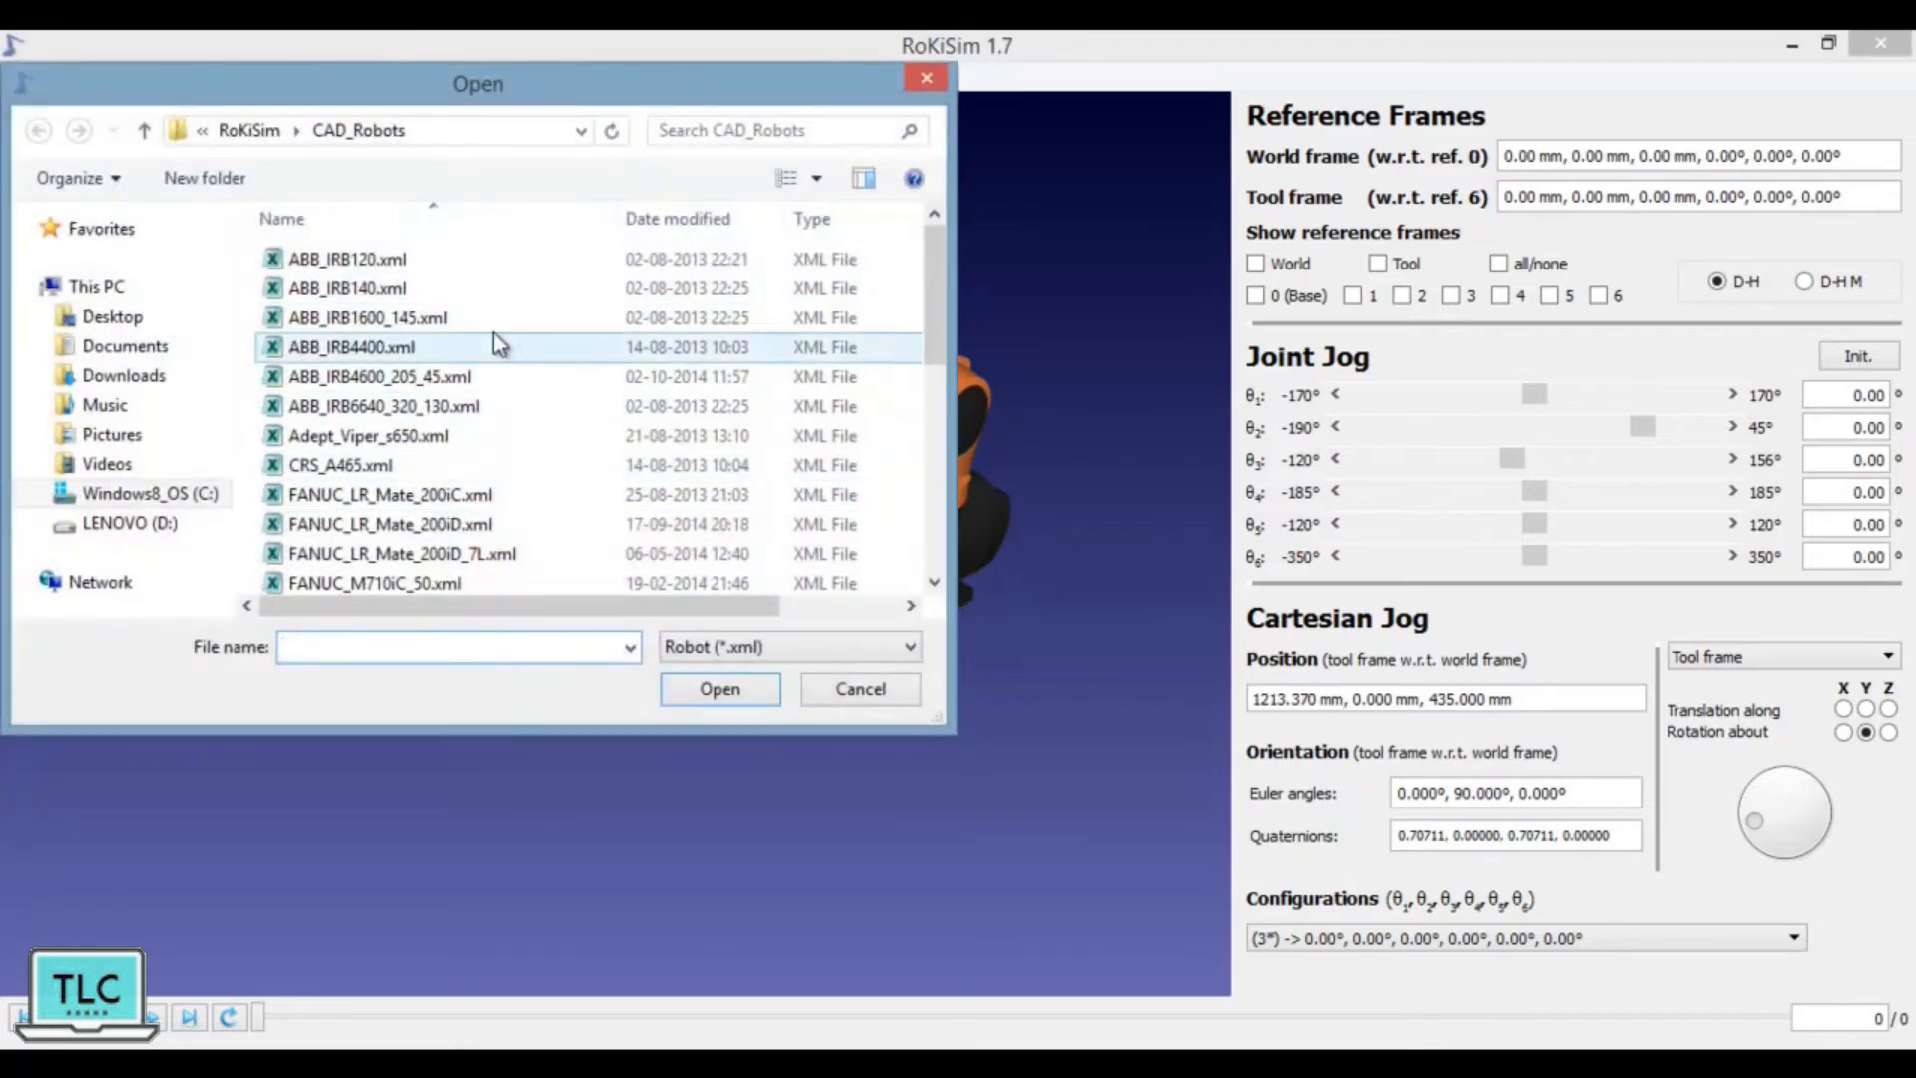
key(Escape)
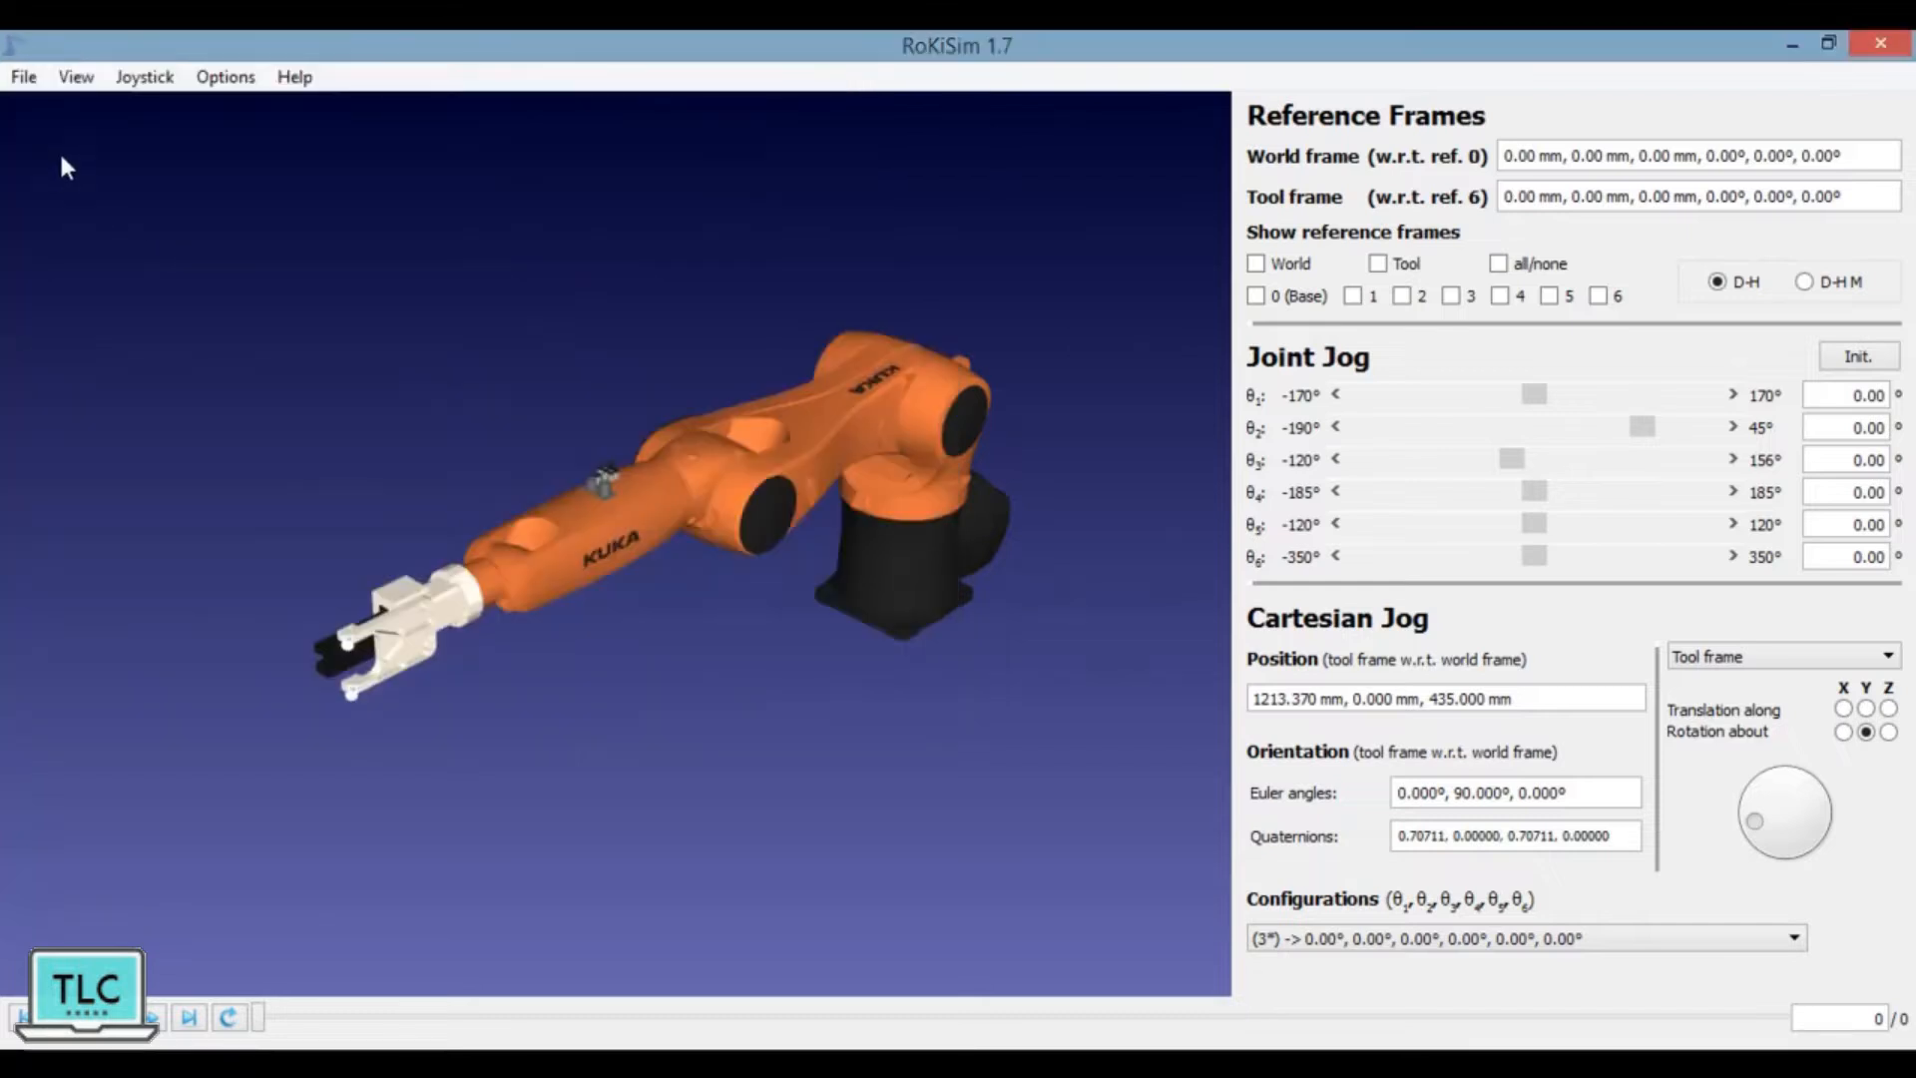
Step: Hide the robot control panel and show it again
click(76, 77)
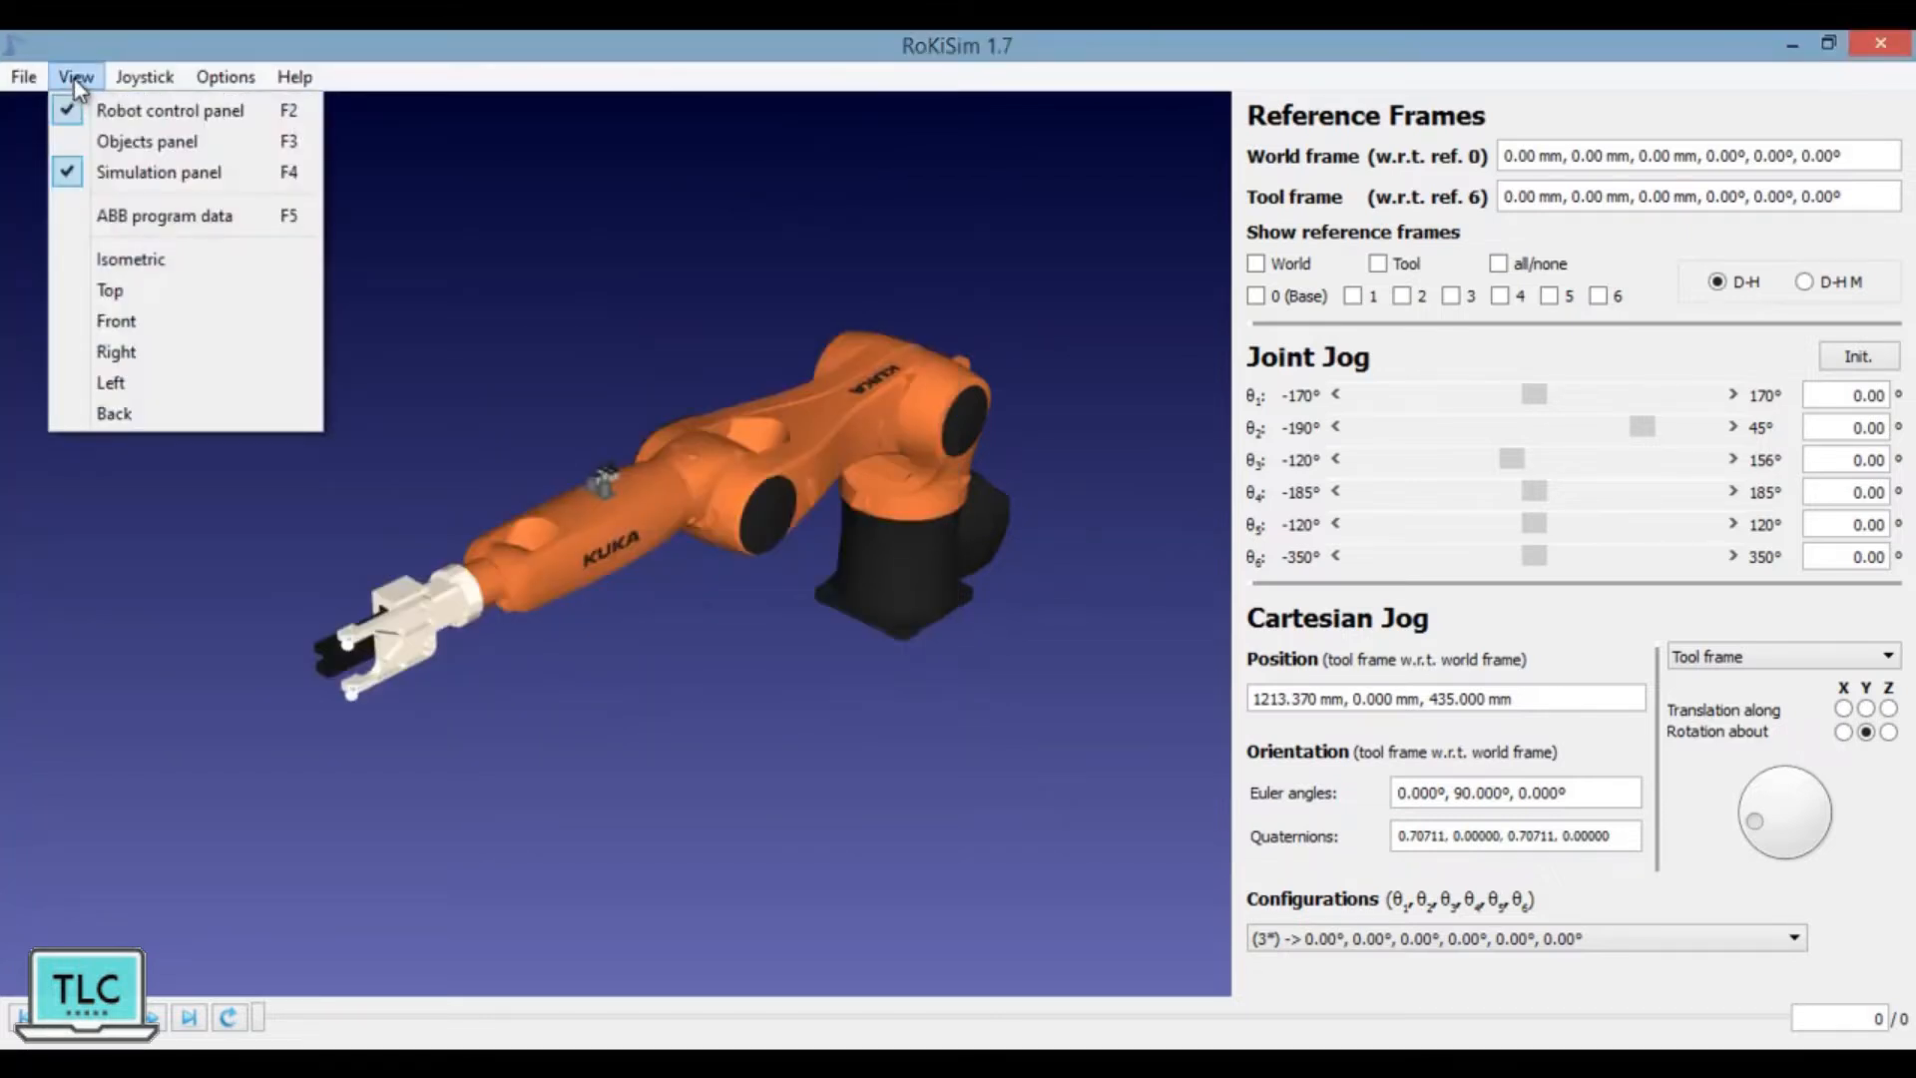
click(183, 112)
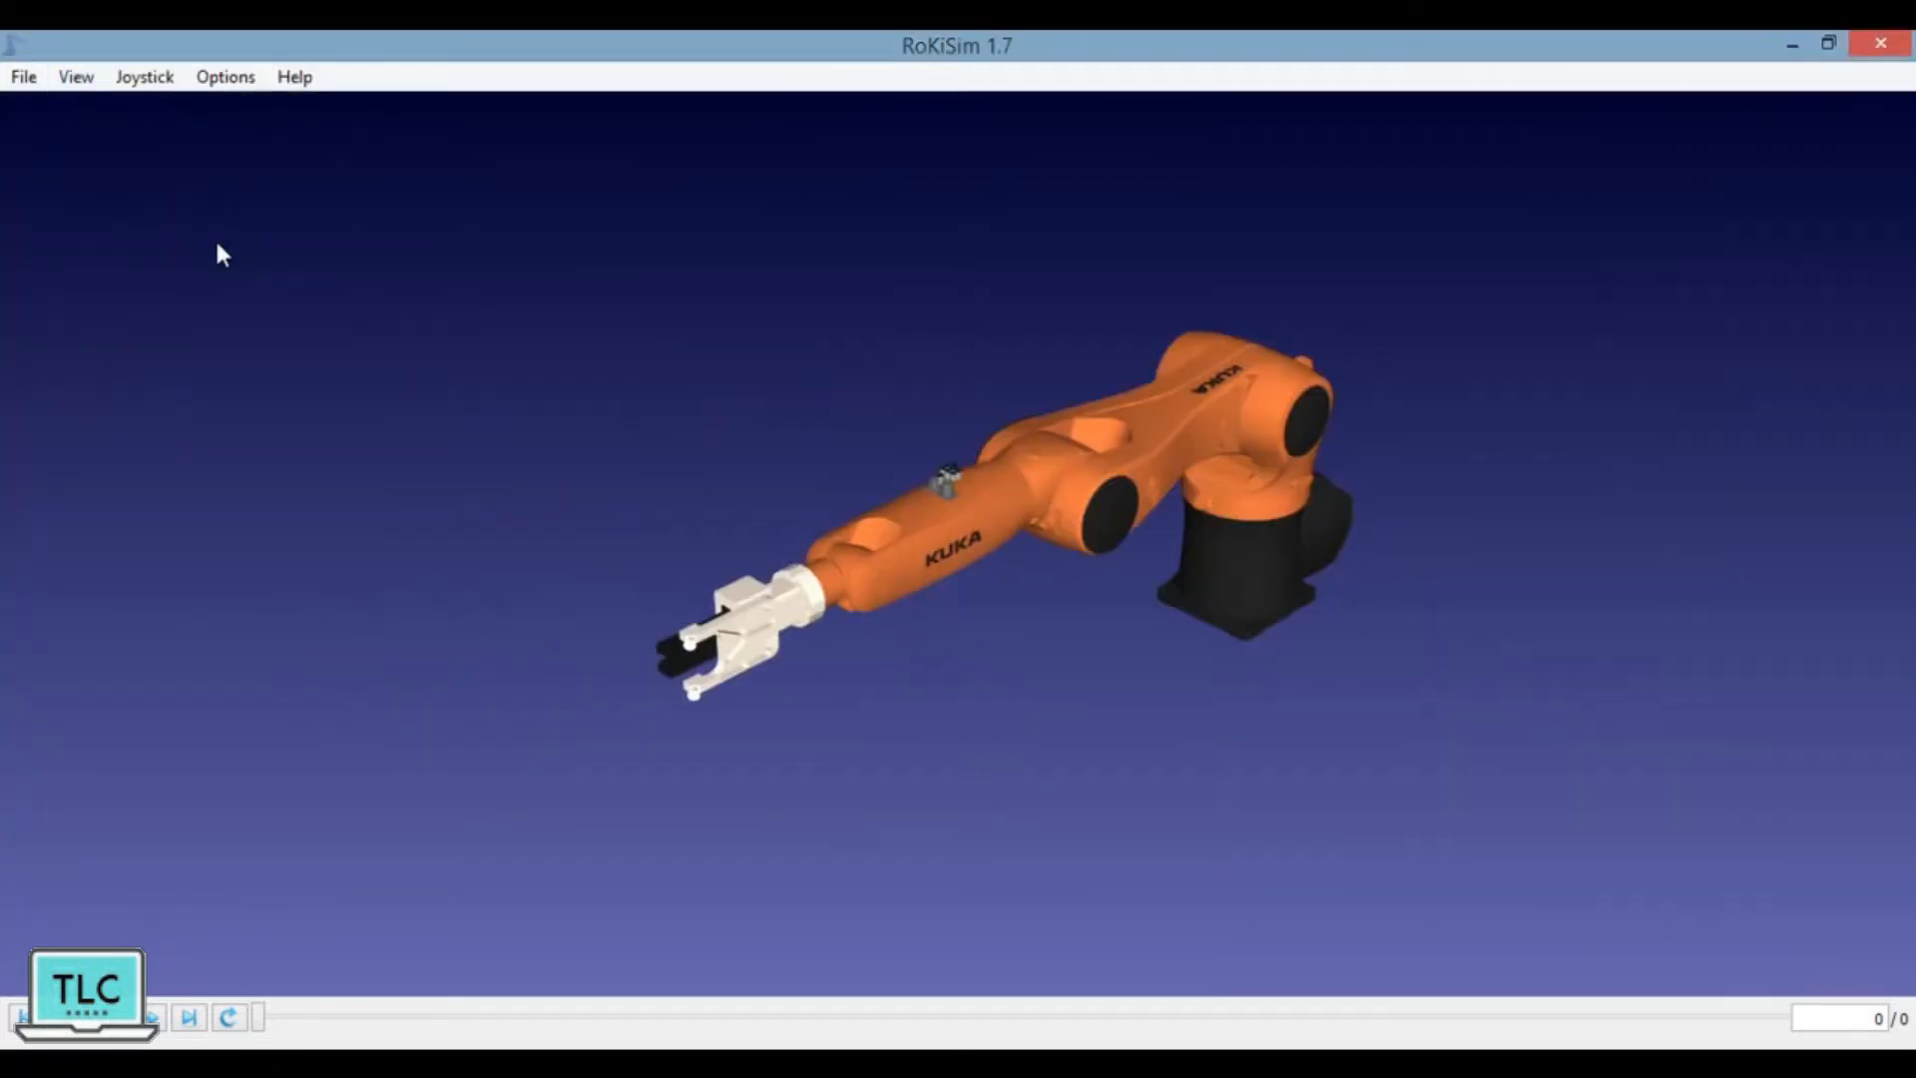
click(81, 86)
click(97, 113)
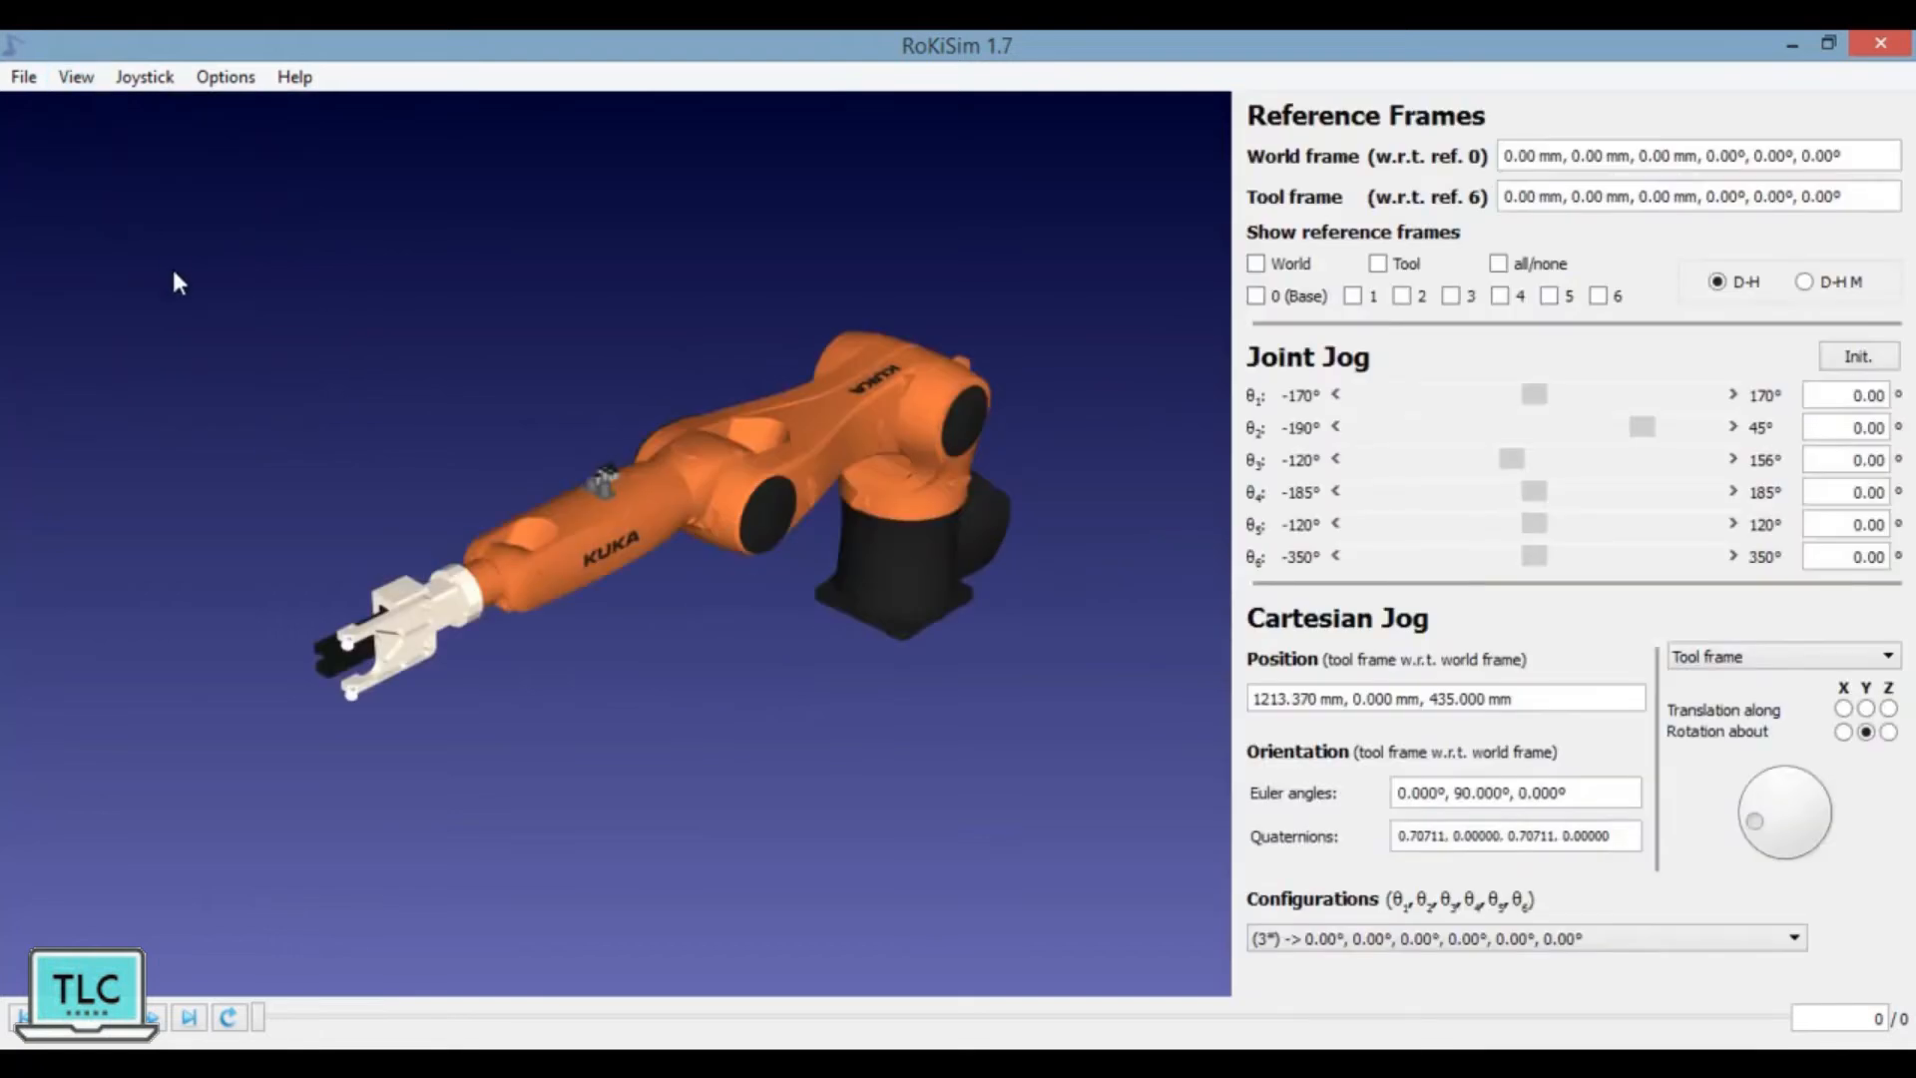
Step: Show the objects panel and hide it again, and toggle the simulation panel's display
click(76, 77)
click(100, 137)
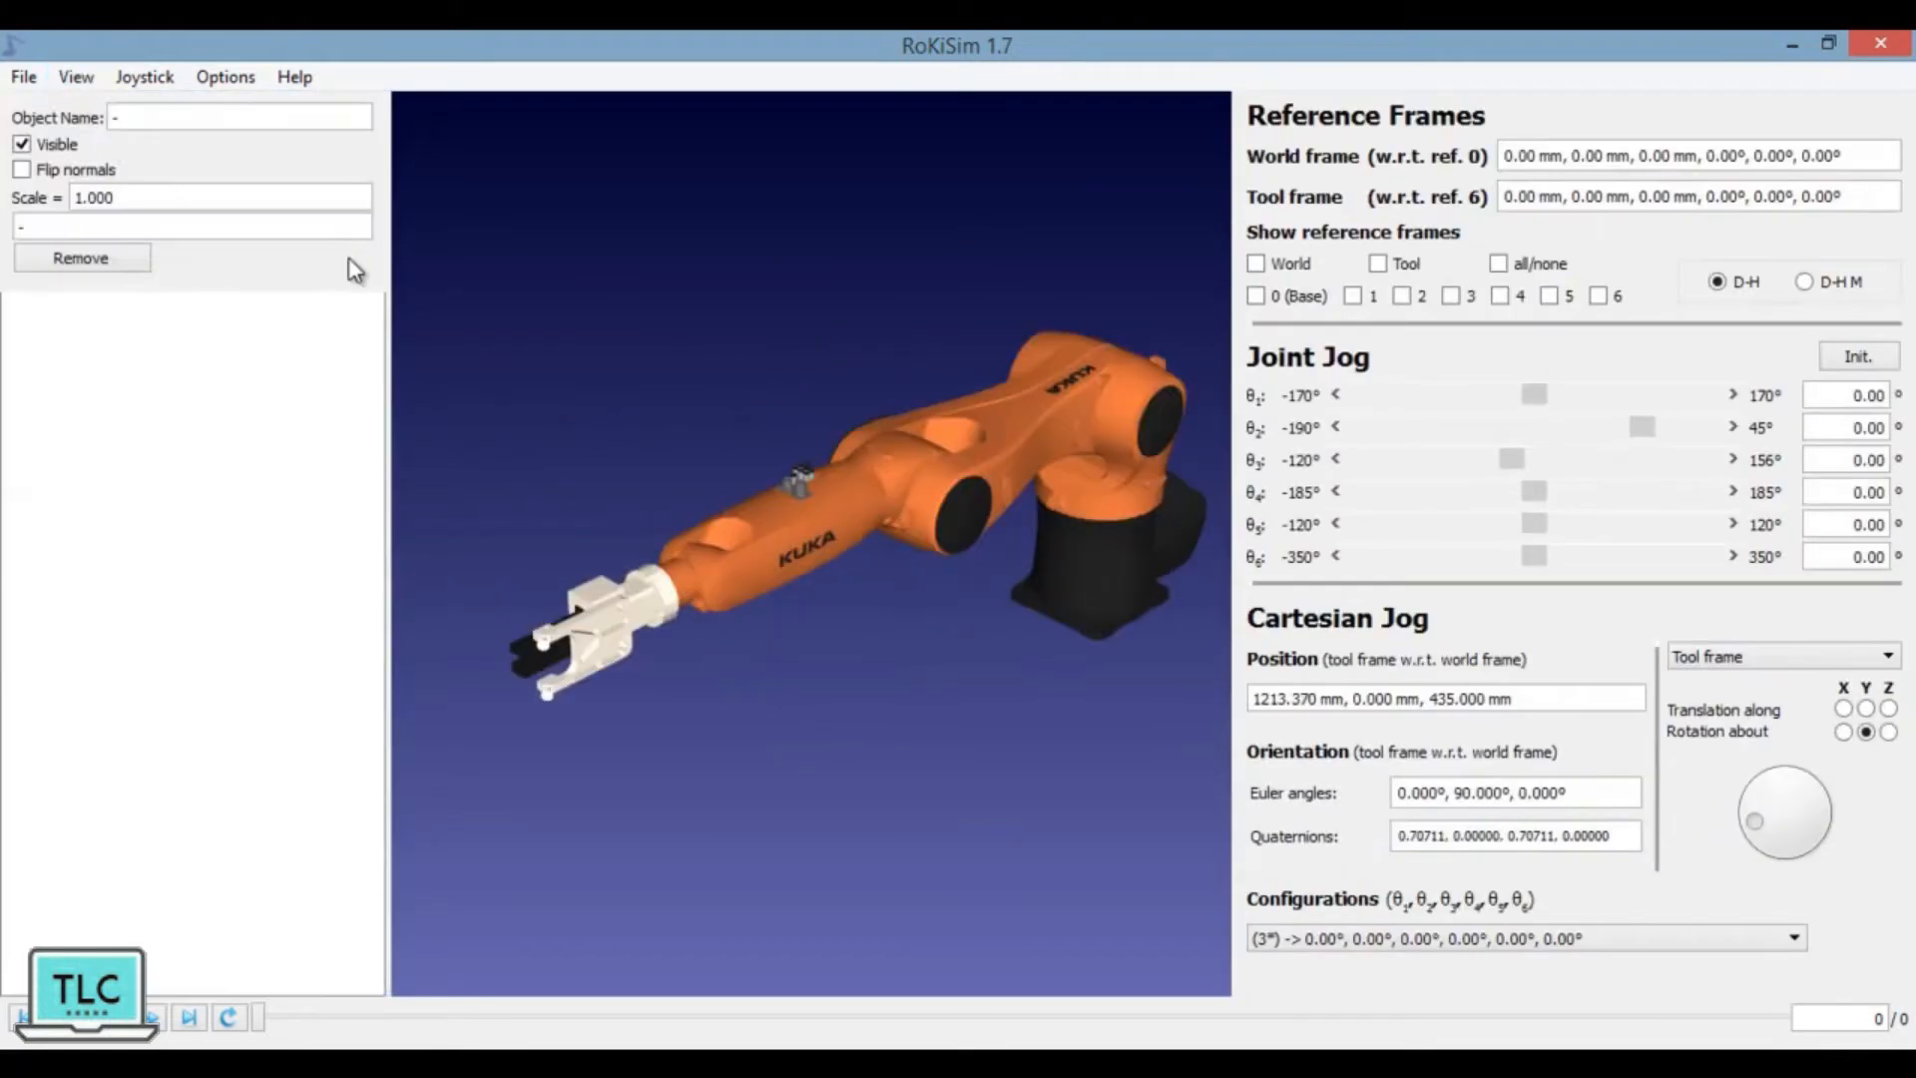
click(80, 76)
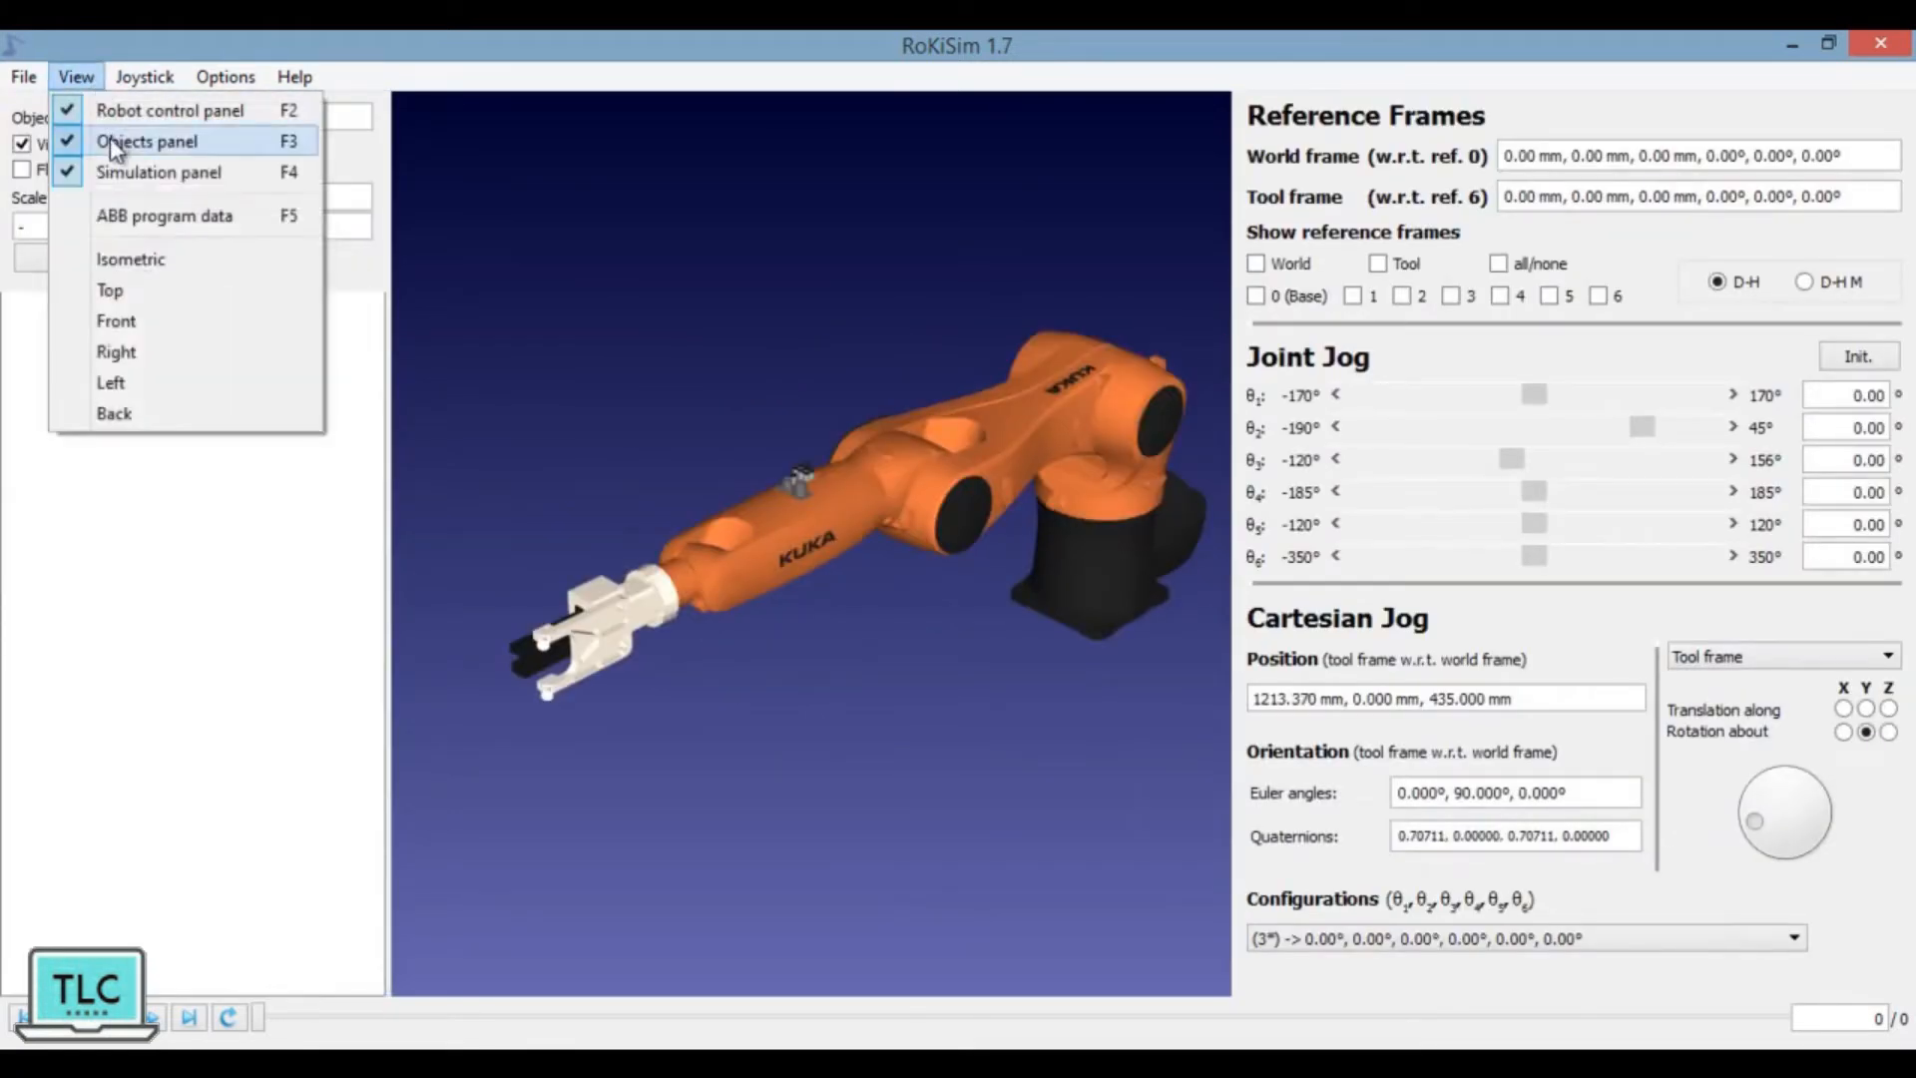
click(109, 138)
click(76, 77)
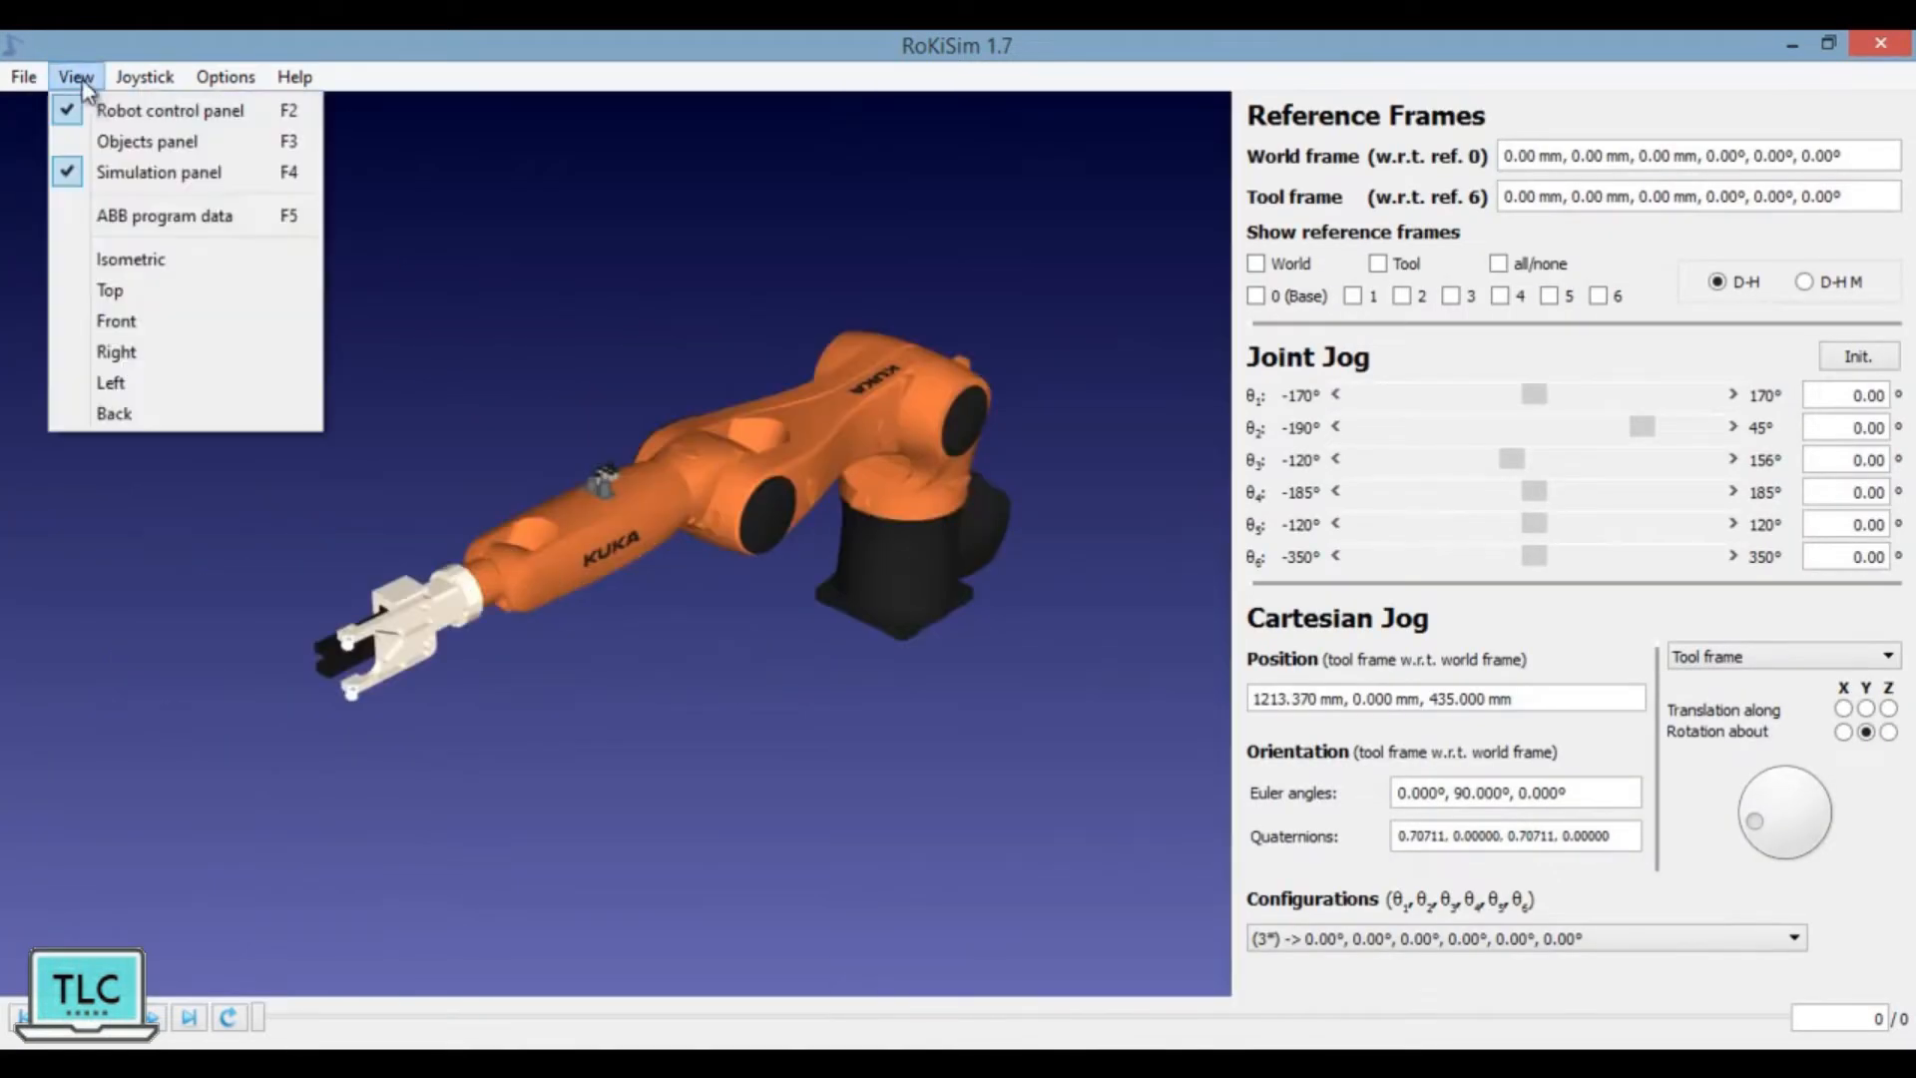
click(122, 173)
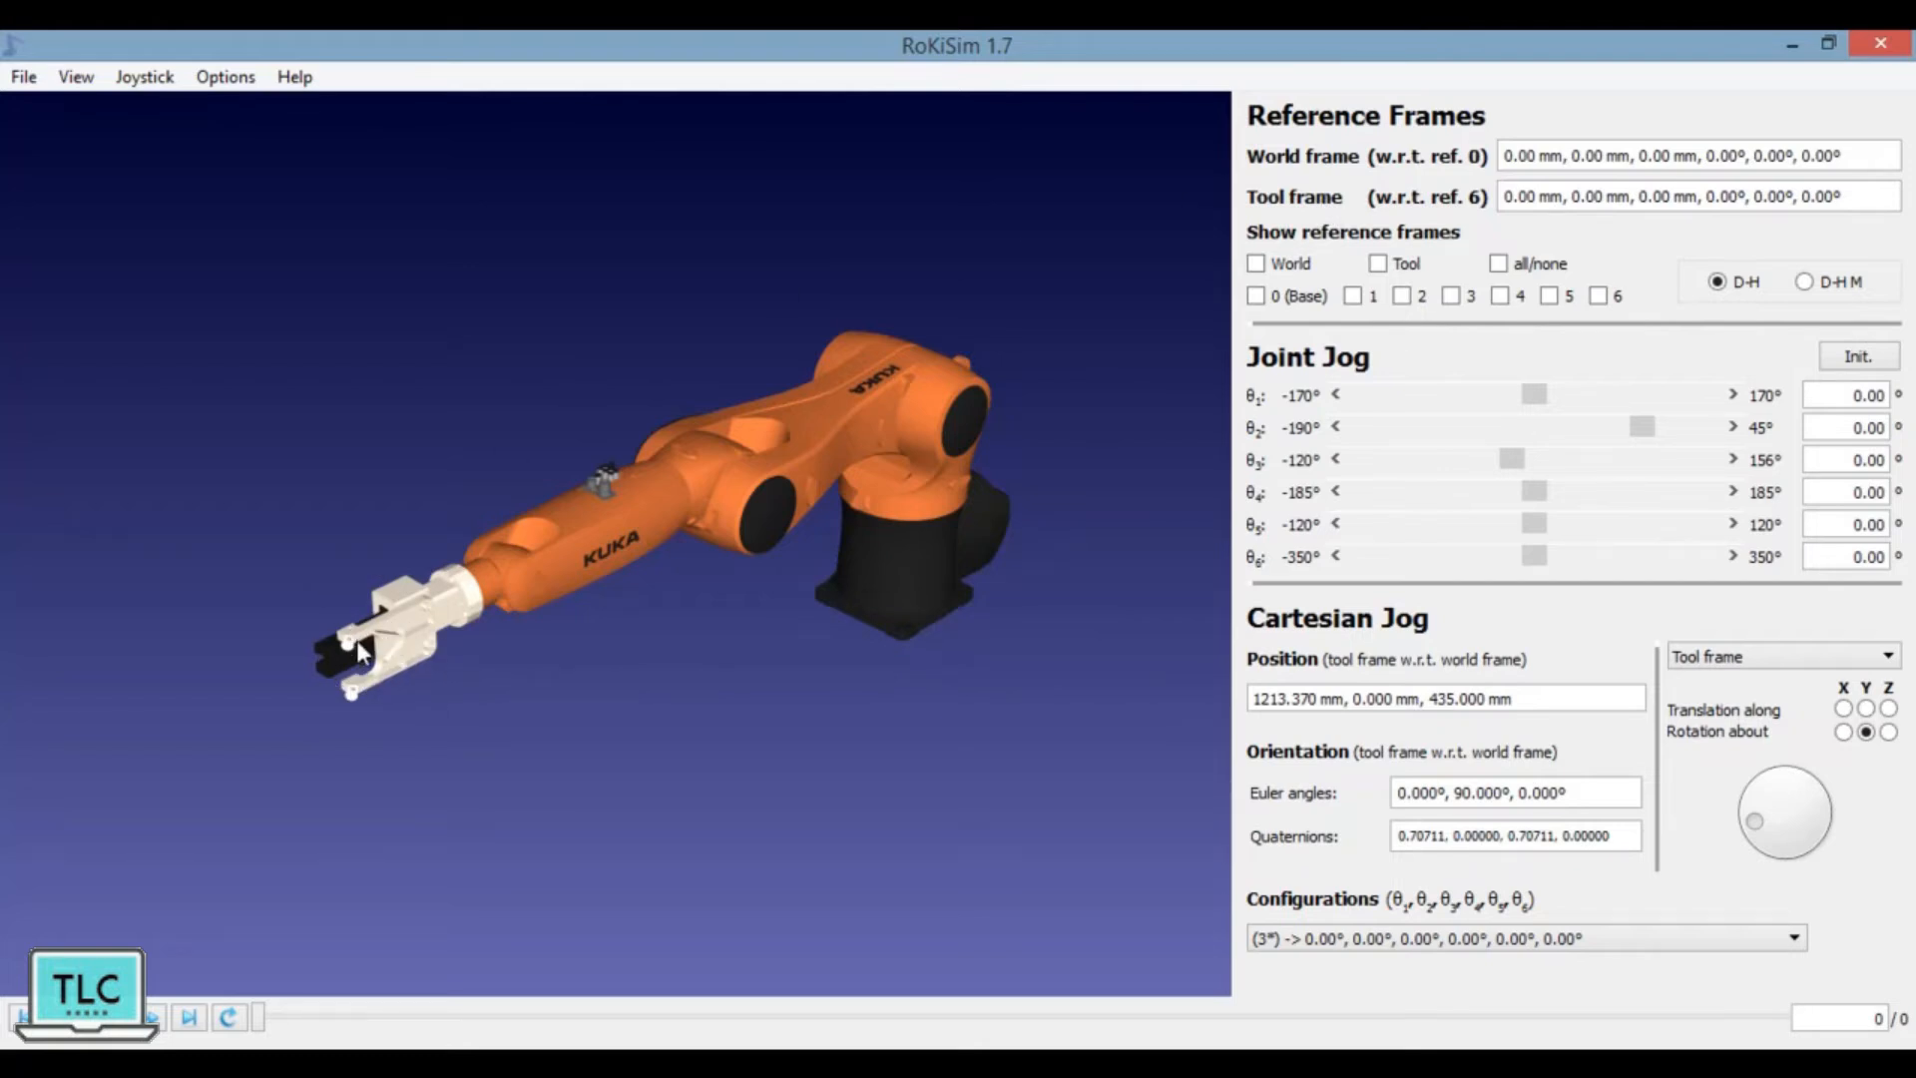
Step: Jog joints θ1 to θ6 to about 7°, -7°, 21°, 7°, -6° and -23°, and reset all joints to their initial position
scroll(583, 638, up, 3)
scroll(584, 640, up, 1)
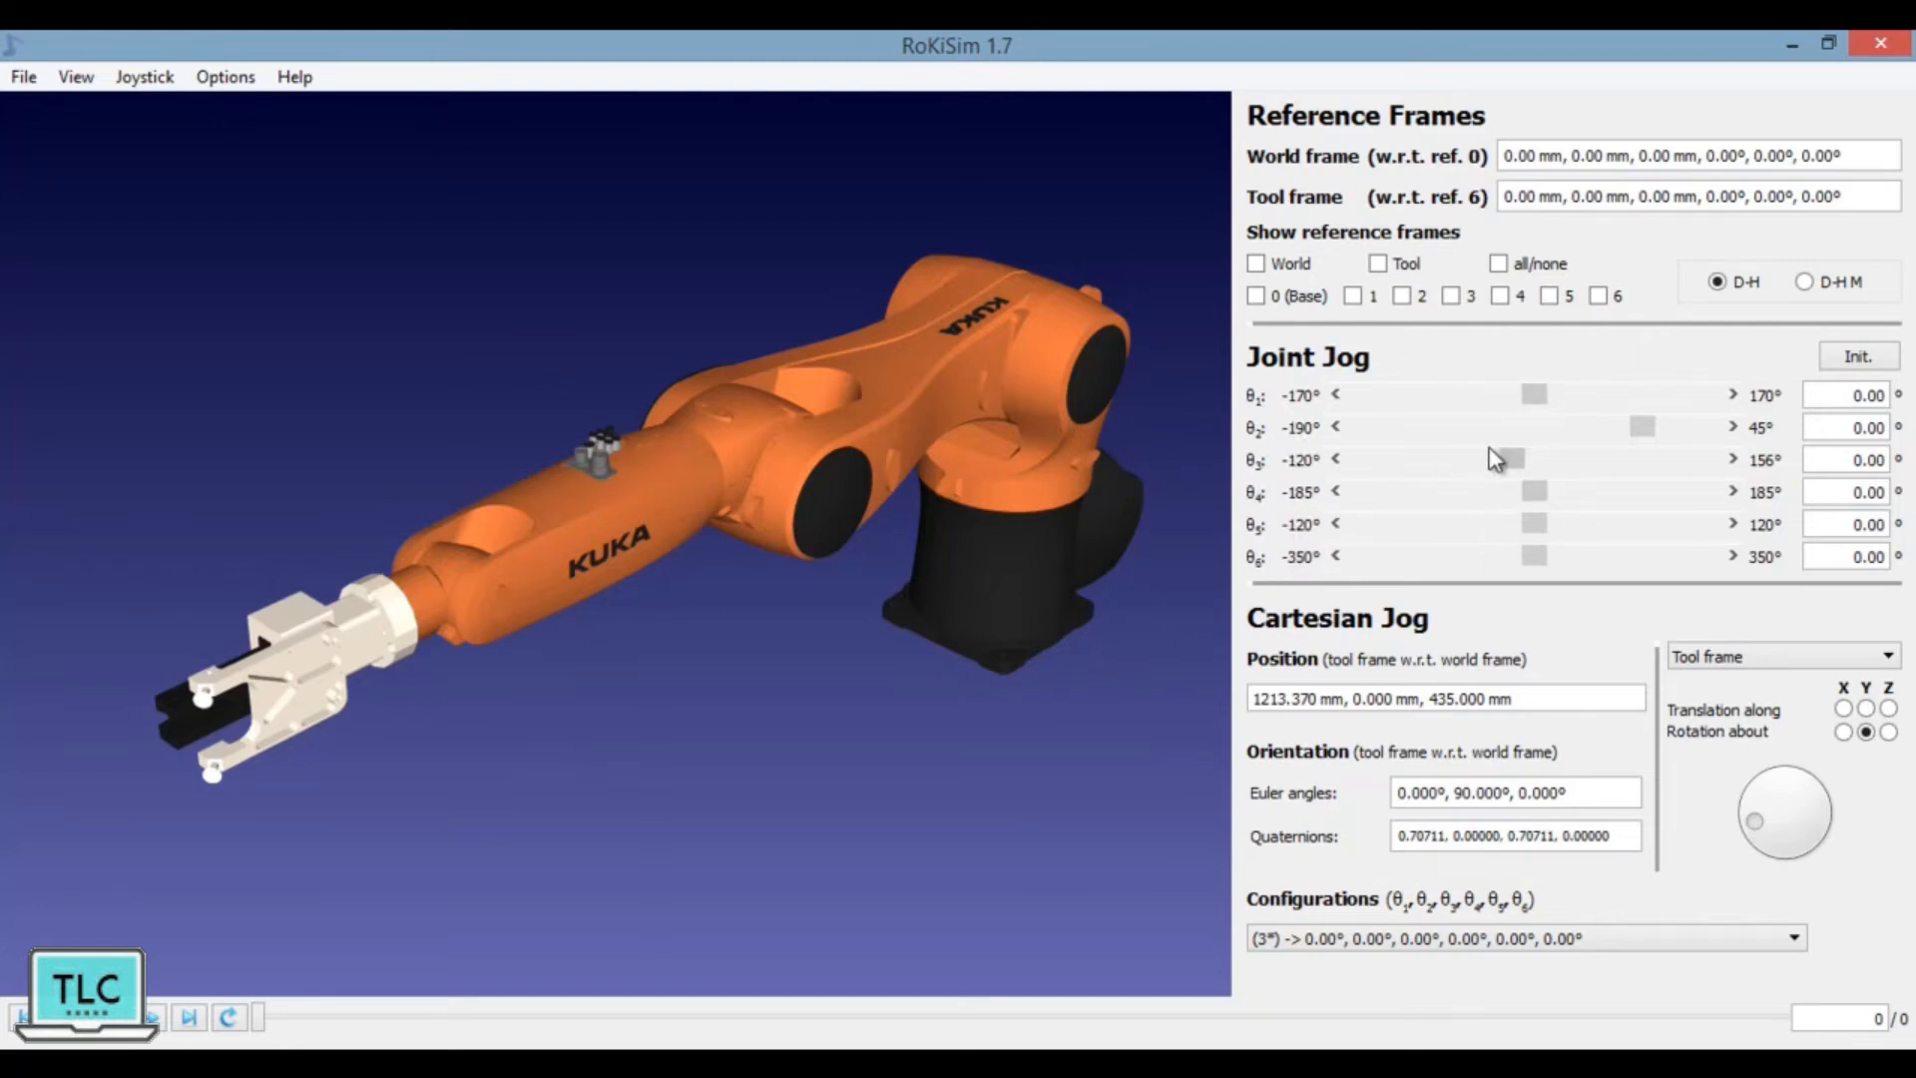
drag(1535, 395, 1635, 446)
drag(1513, 455, 1524, 557)
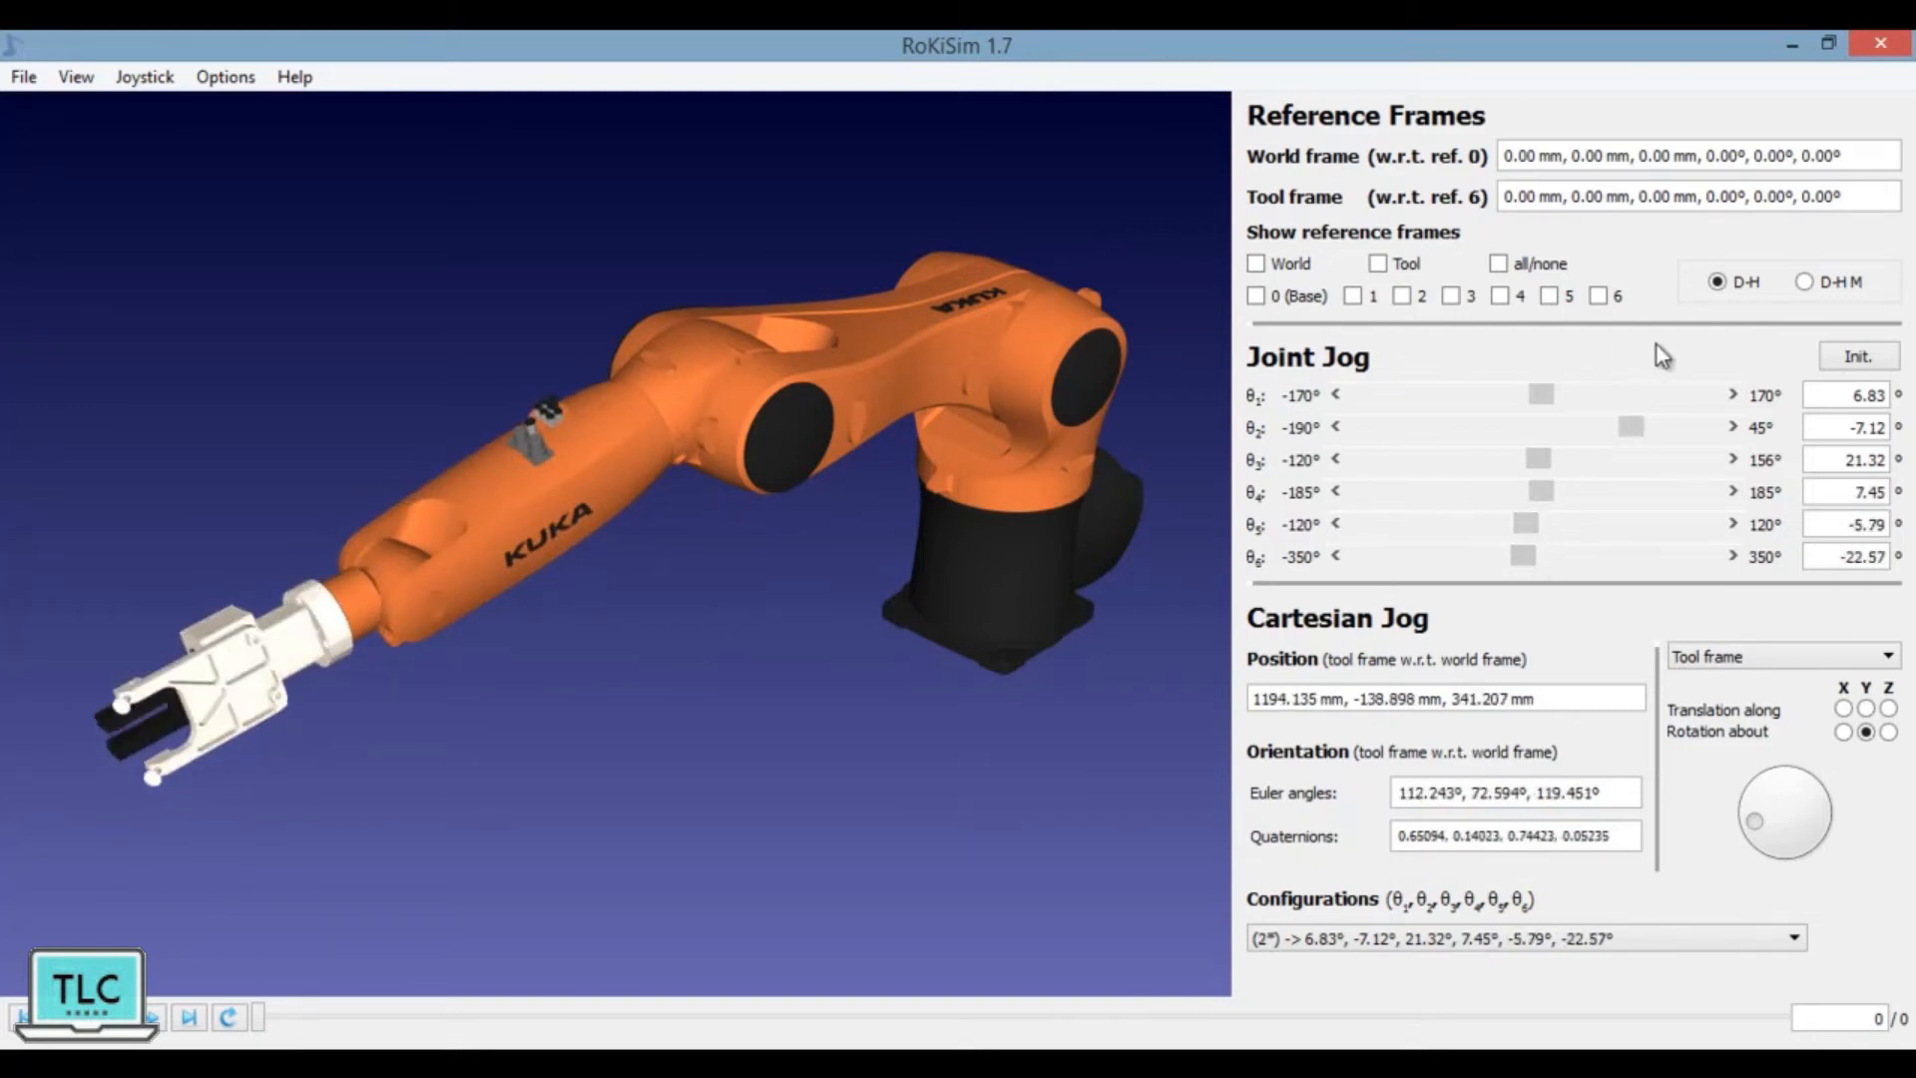
click(1853, 355)
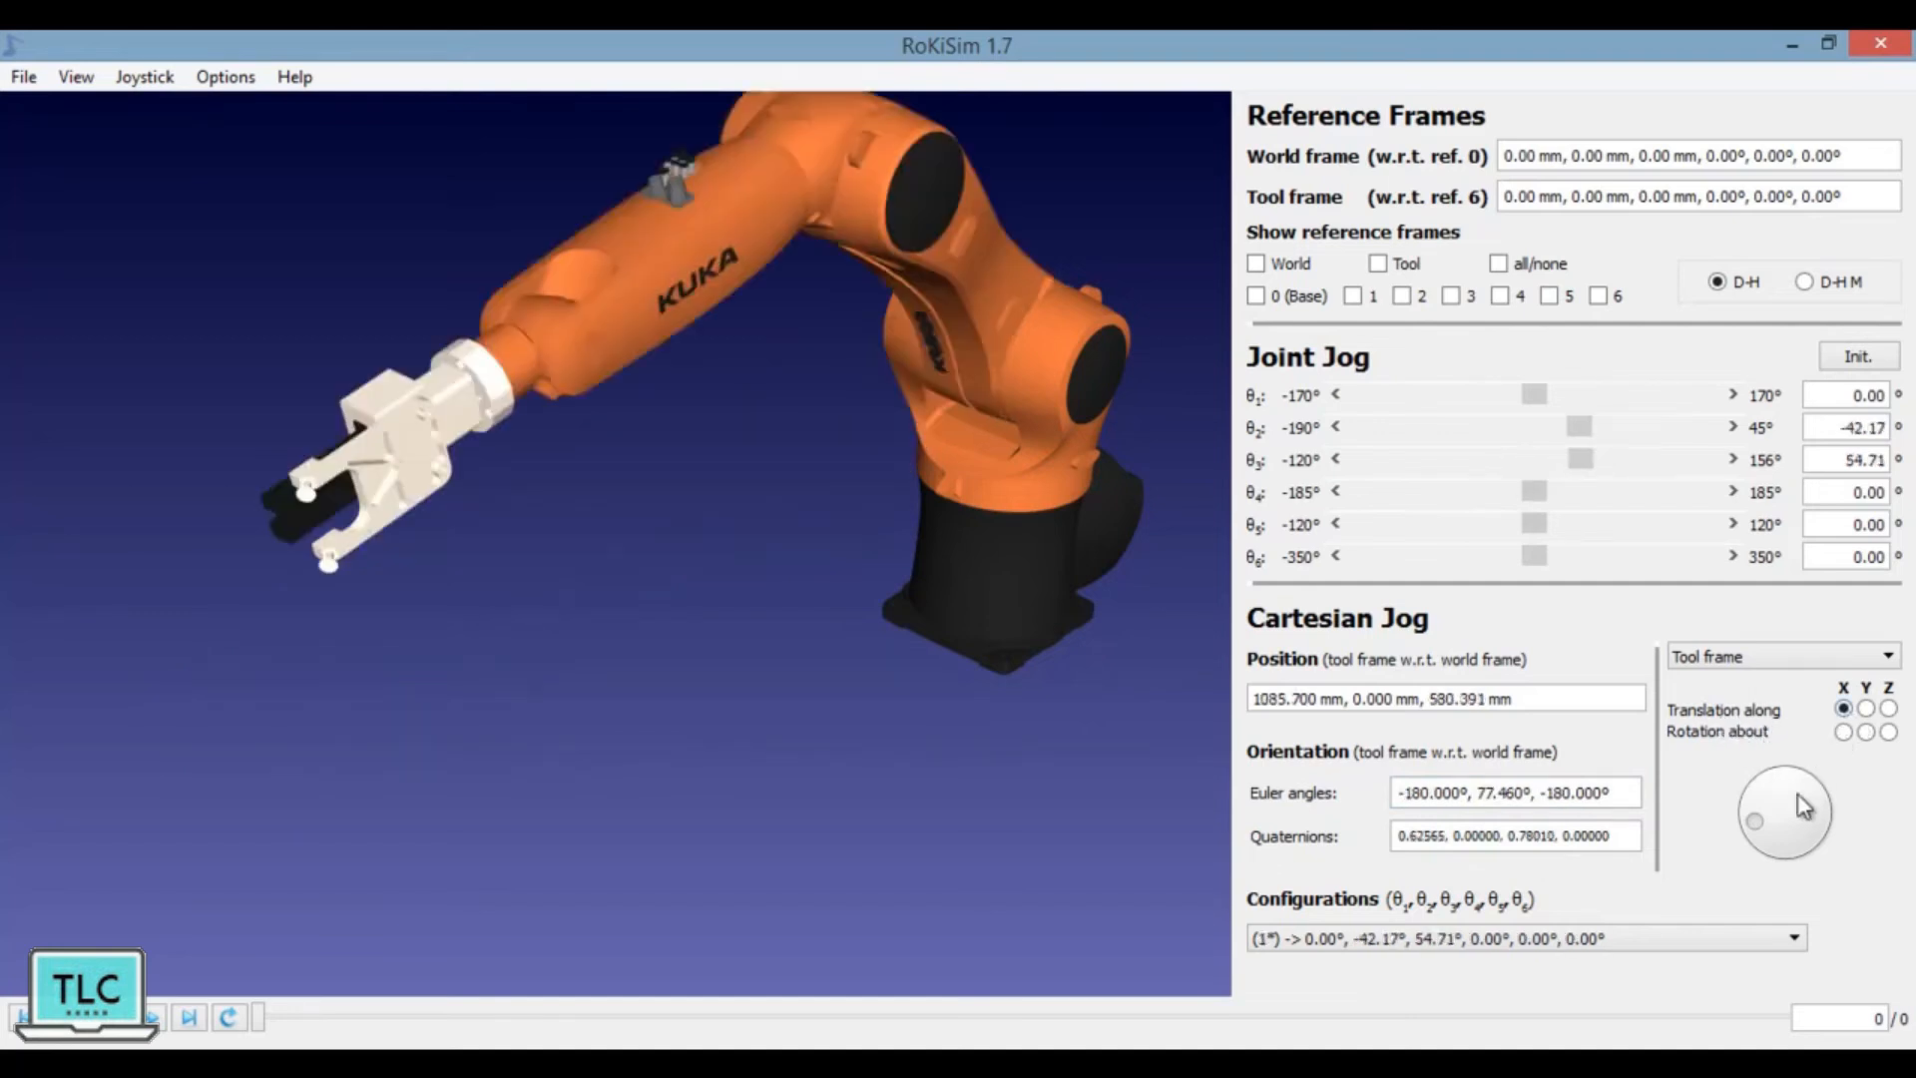
Step: Translate the tool along its own X, Y and Z axes to a position of about 979, -35, 701 mm
drag(1761, 830, 1762, 812)
drag(1782, 848, 1842, 787)
click(1866, 708)
click(1889, 709)
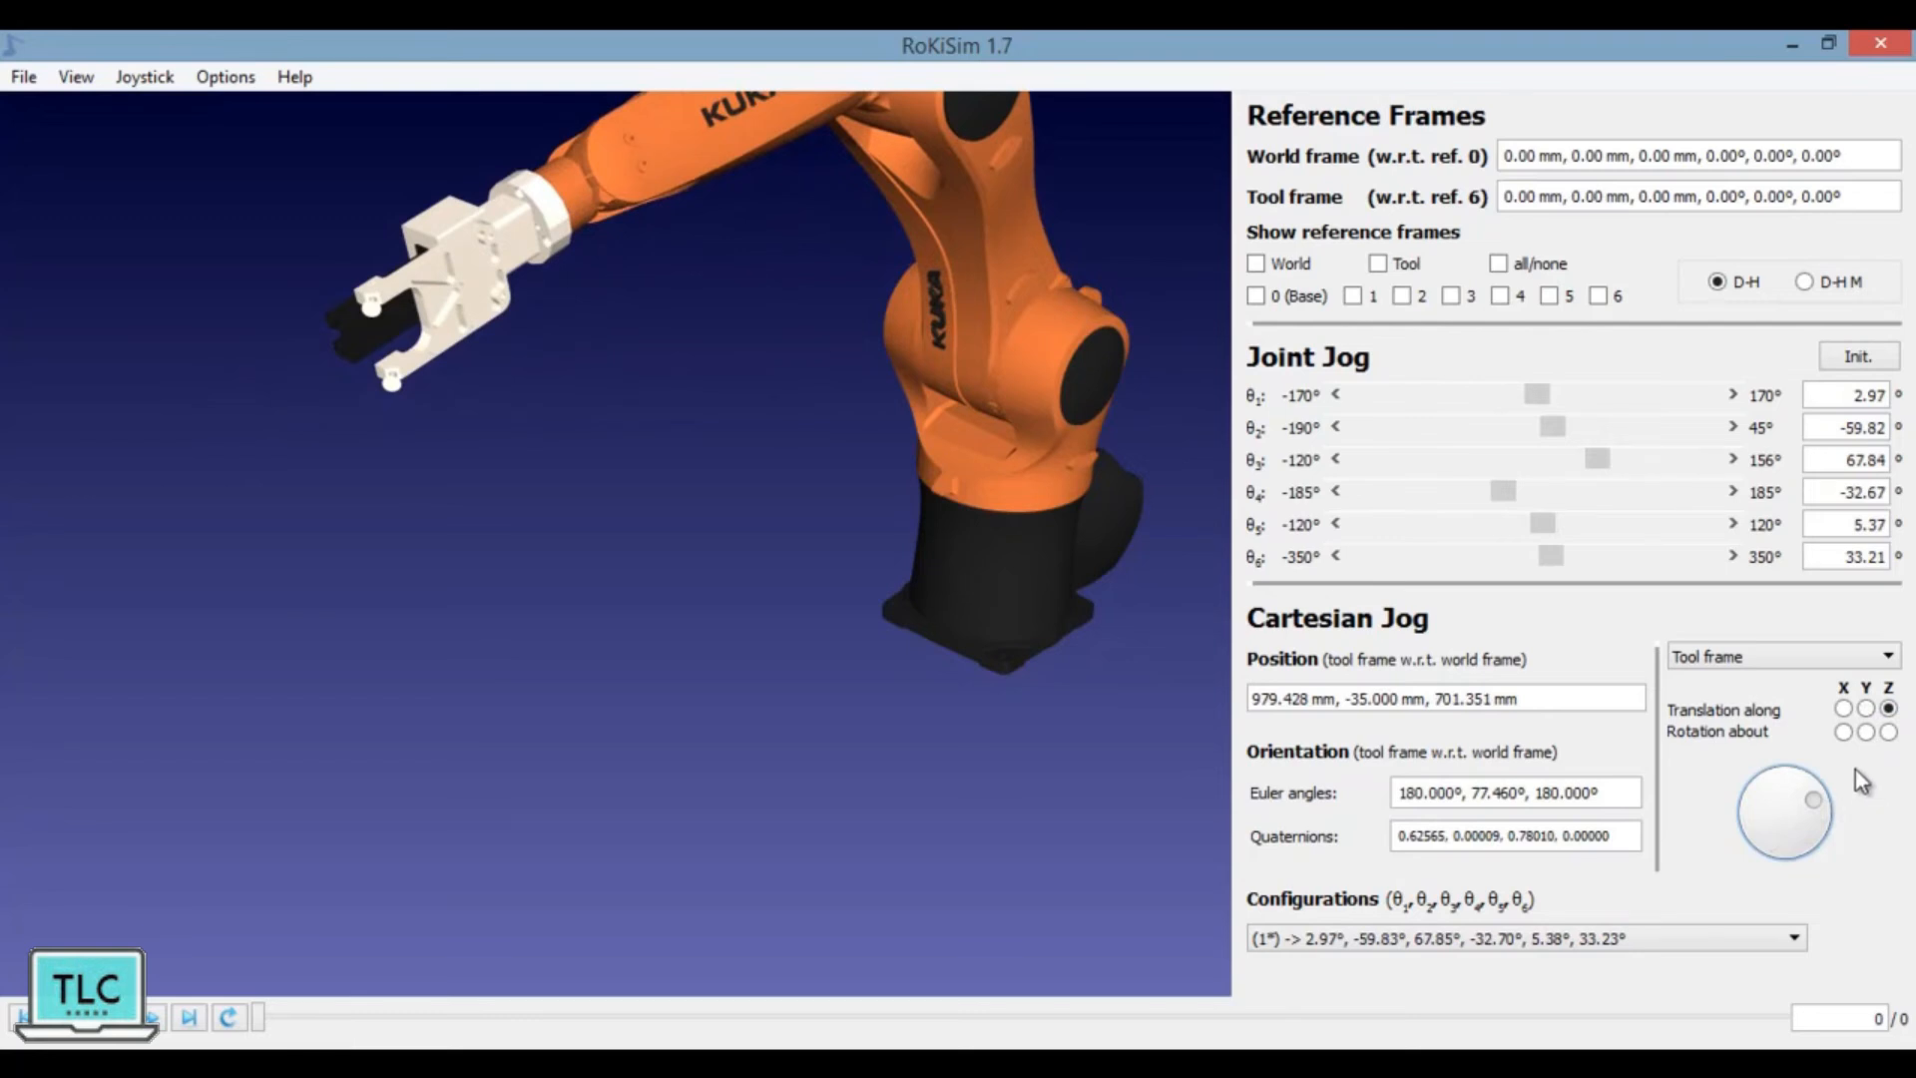
Step: Rotate the tool about its own X, Y and Z axes to Euler angles of about -105°, 74°, -106°
click(1843, 732)
mouse_move(1816, 802)
mouse_down()
mouse_move(1814, 825)
mouse_move(1818, 795)
mouse_up()
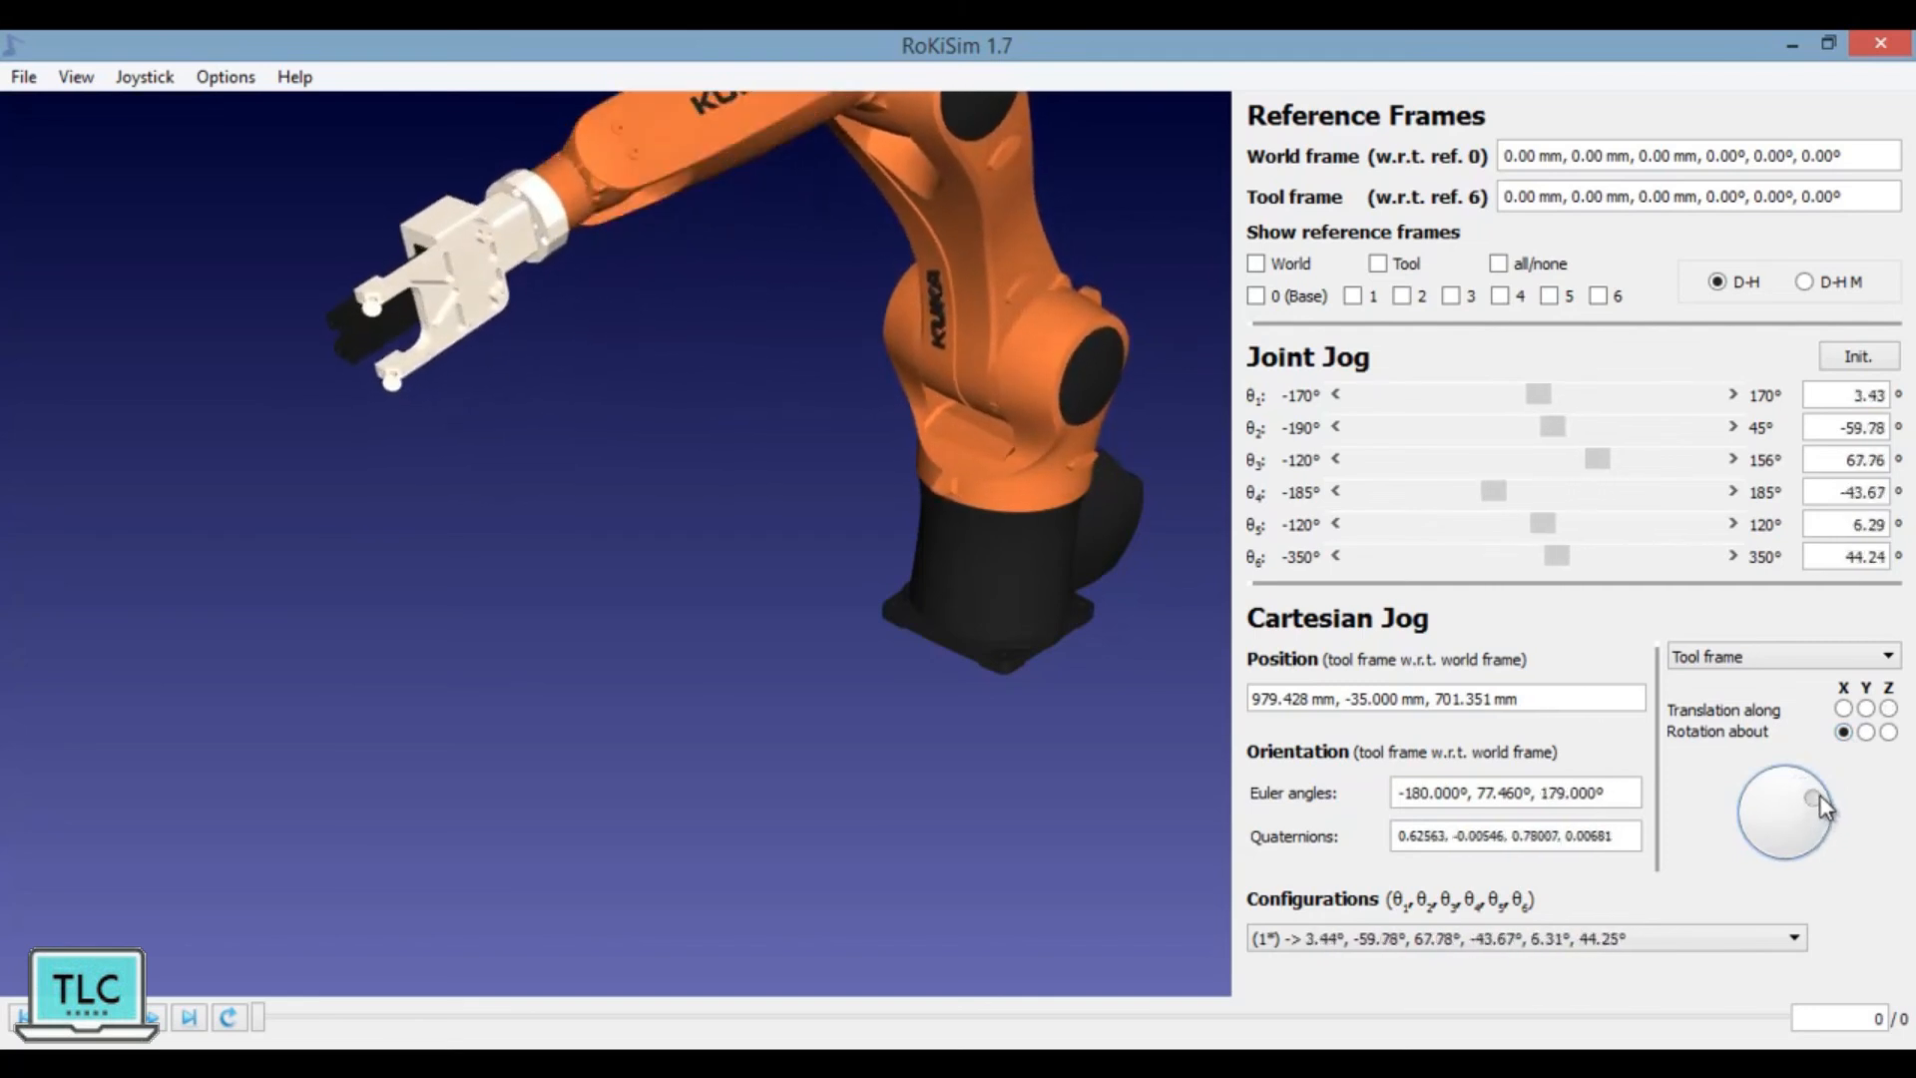
click(1866, 733)
mouse_move(1818, 810)
mouse_down()
mouse_move(1802, 786)
mouse_move(1833, 836)
mouse_move(1825, 812)
mouse_up()
click(1889, 733)
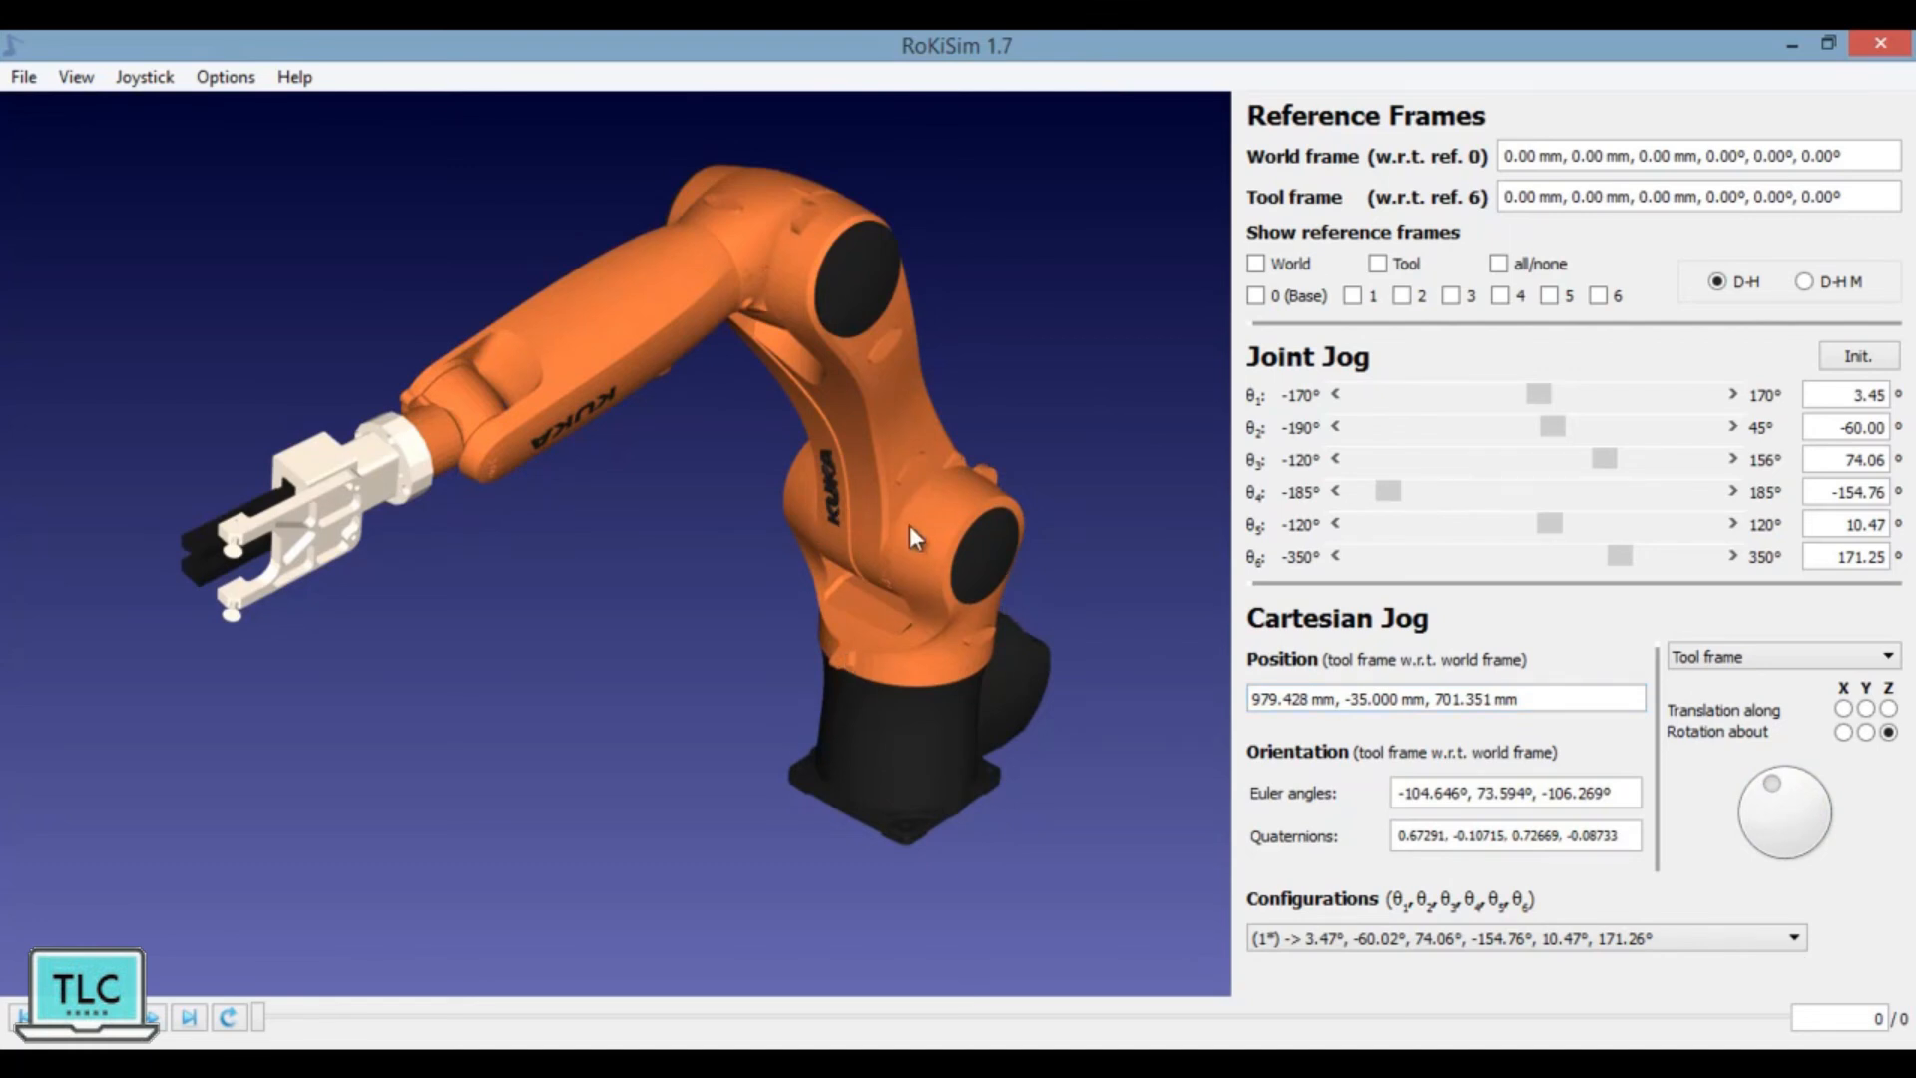
Step: Jog joints θ1 to θ3 to about 5°, -57° and 74°, and rotate the tool about its X axis to a third Euler angle of about -160°
mouse_move(1604, 459)
mouse_down()
mouse_move(1519, 463)
mouse_move(1607, 465)
mouse_up()
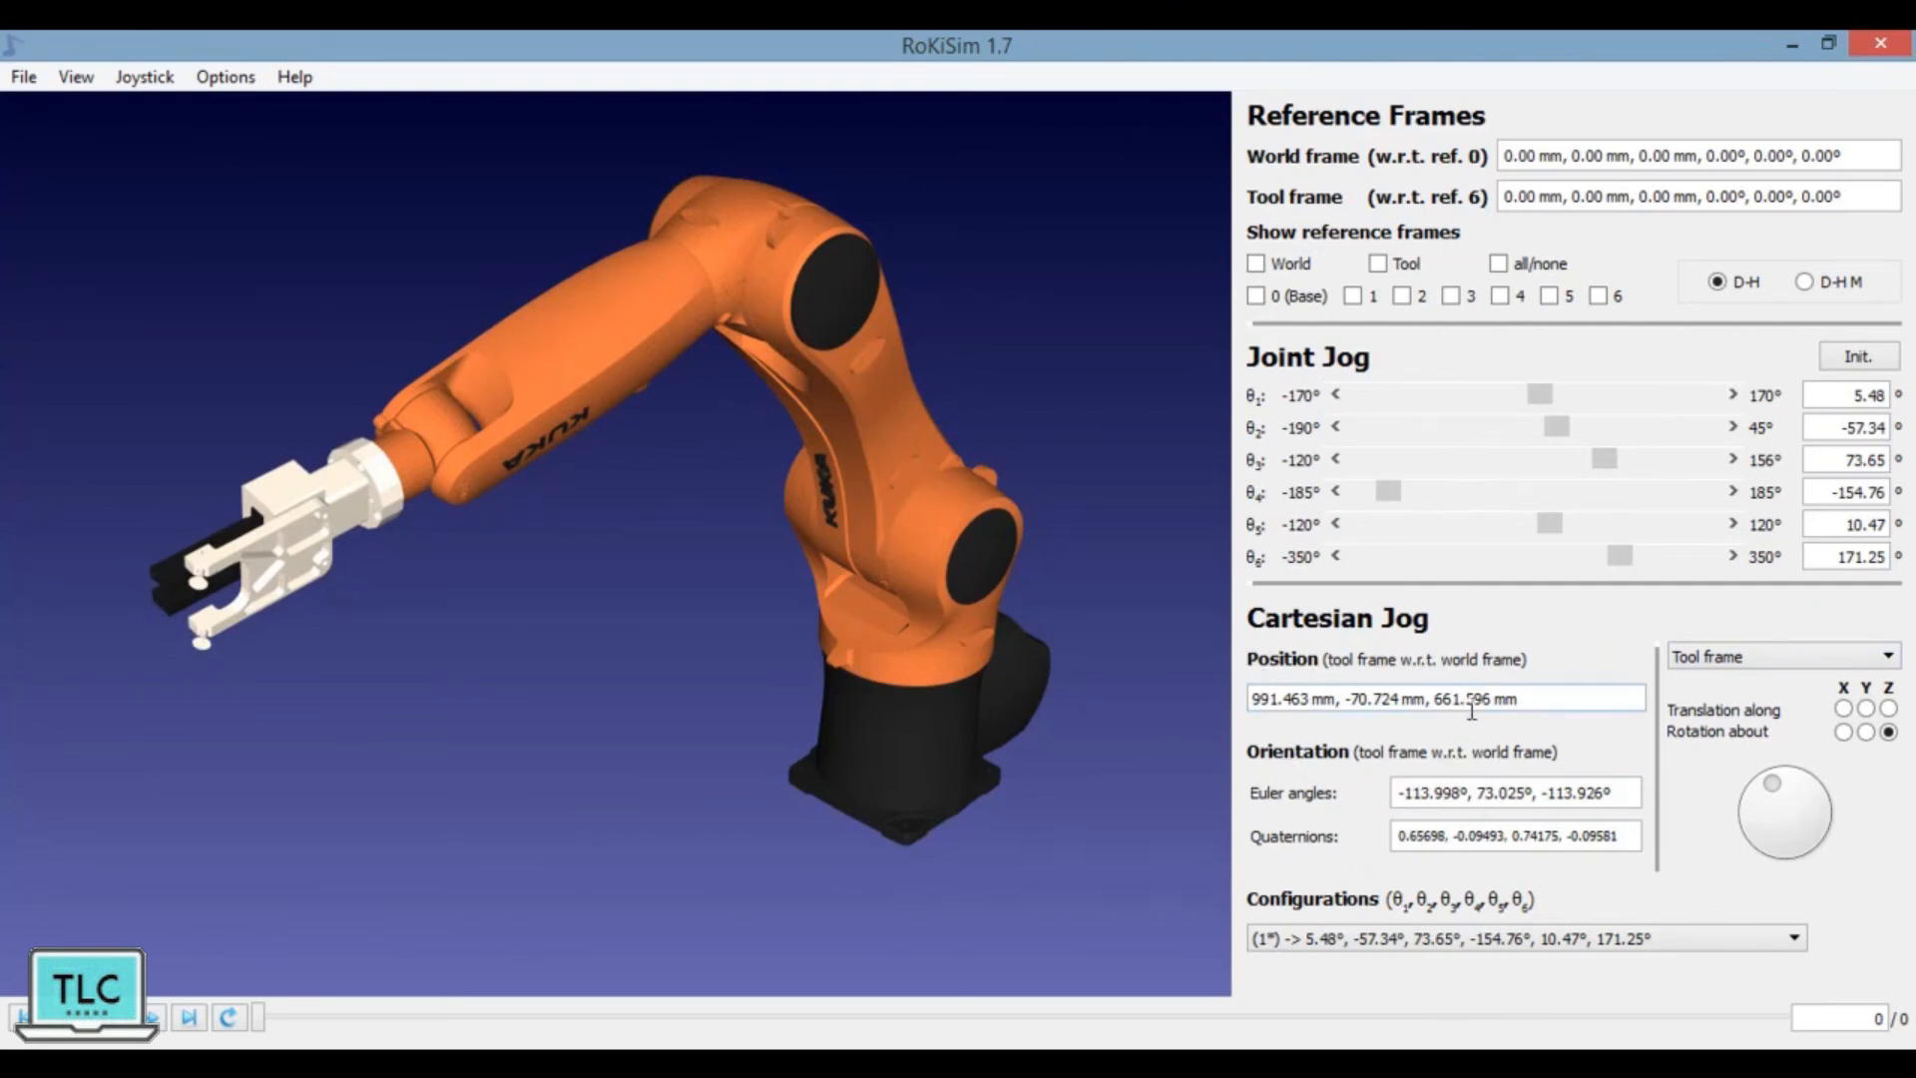
click(1843, 731)
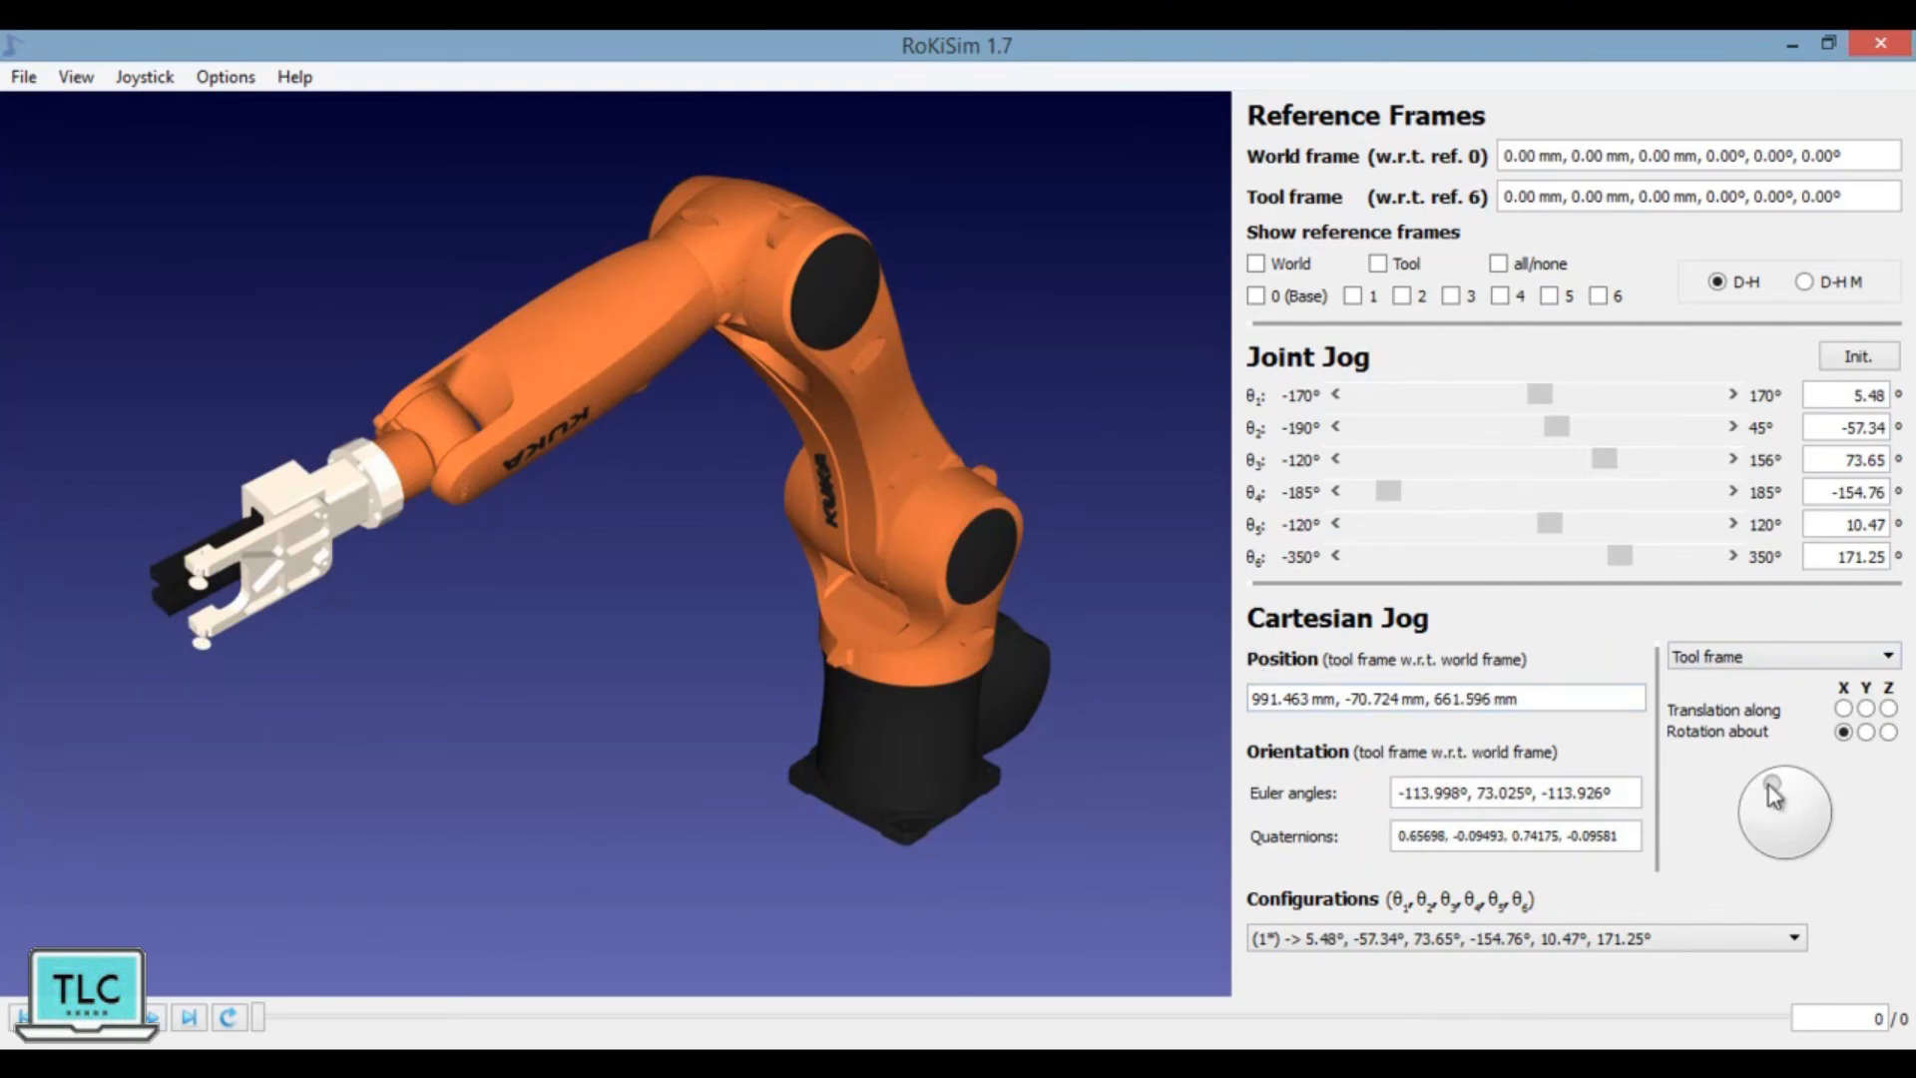
drag(1770, 783, 1793, 828)
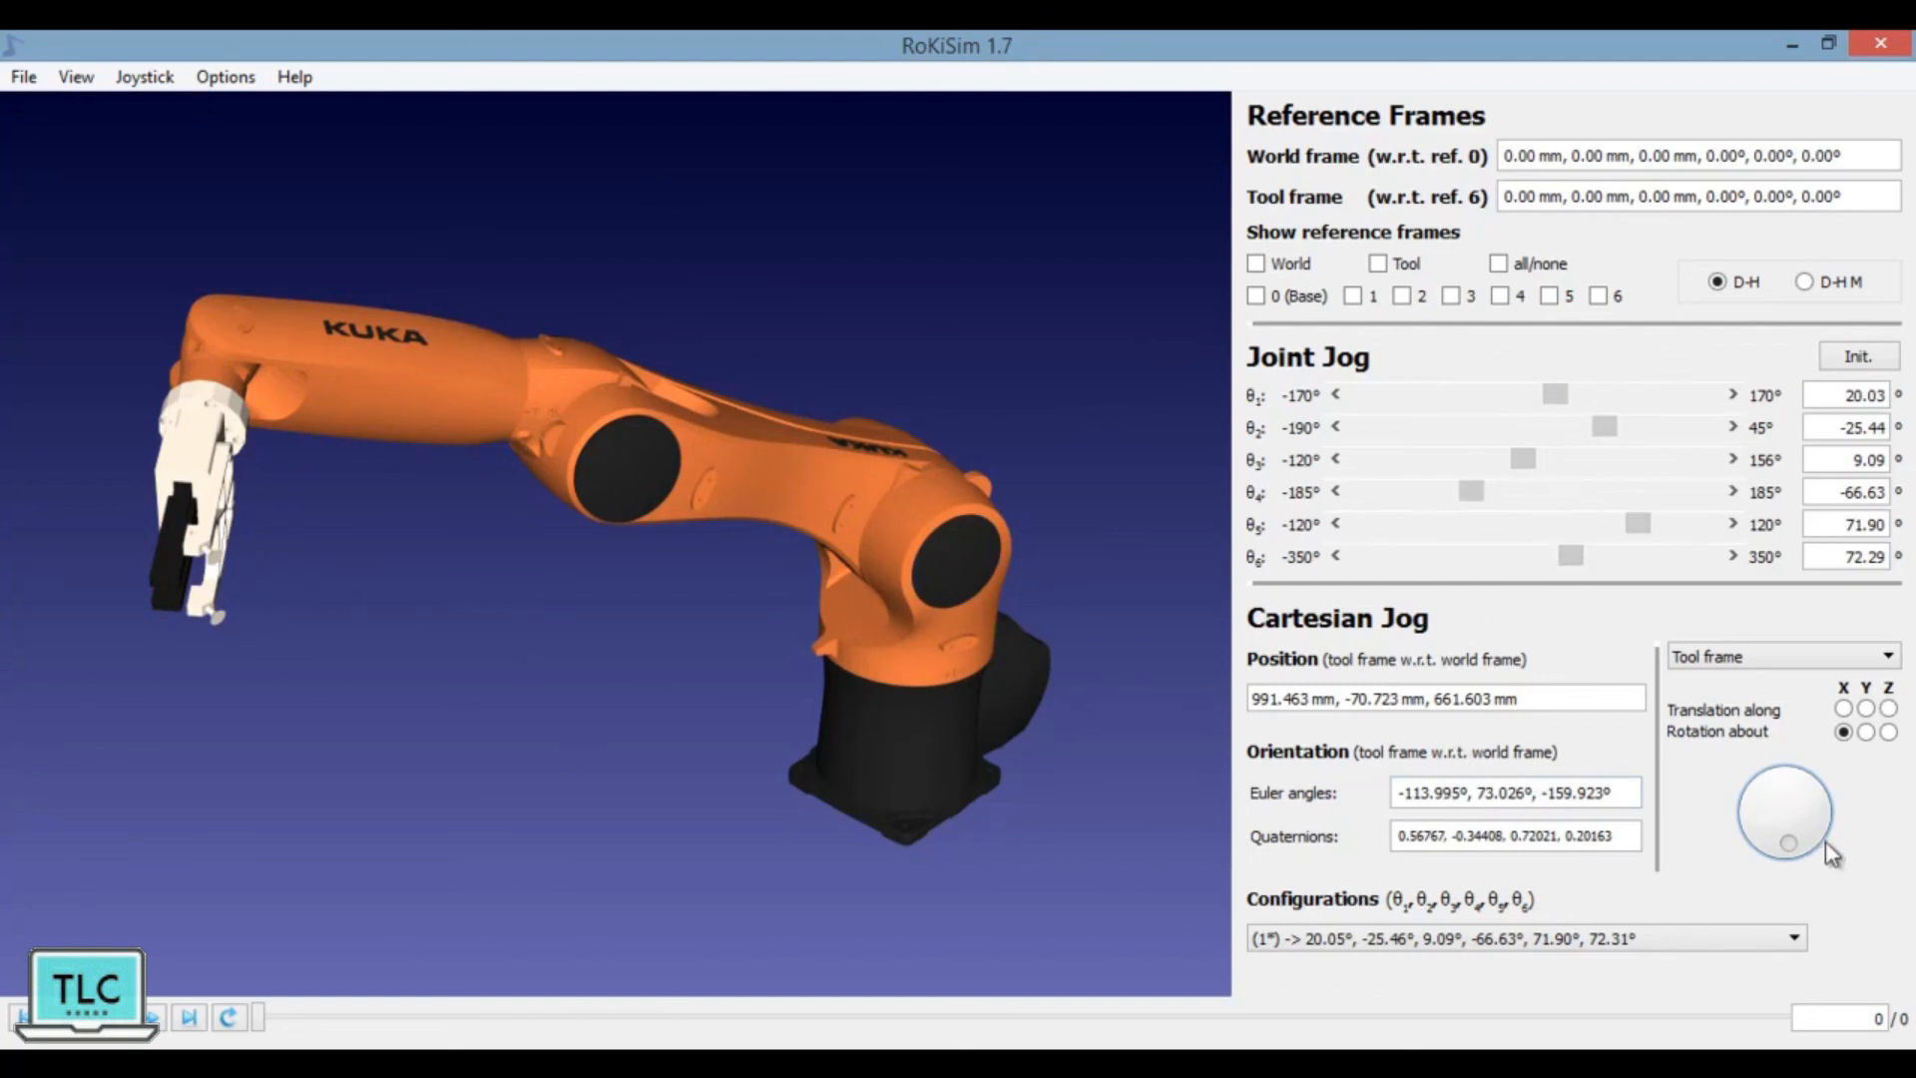
Step: Switch the robot through configurations 3, 5, 6 and 7 for the same tool pose, ending on configuration 8
click(1782, 945)
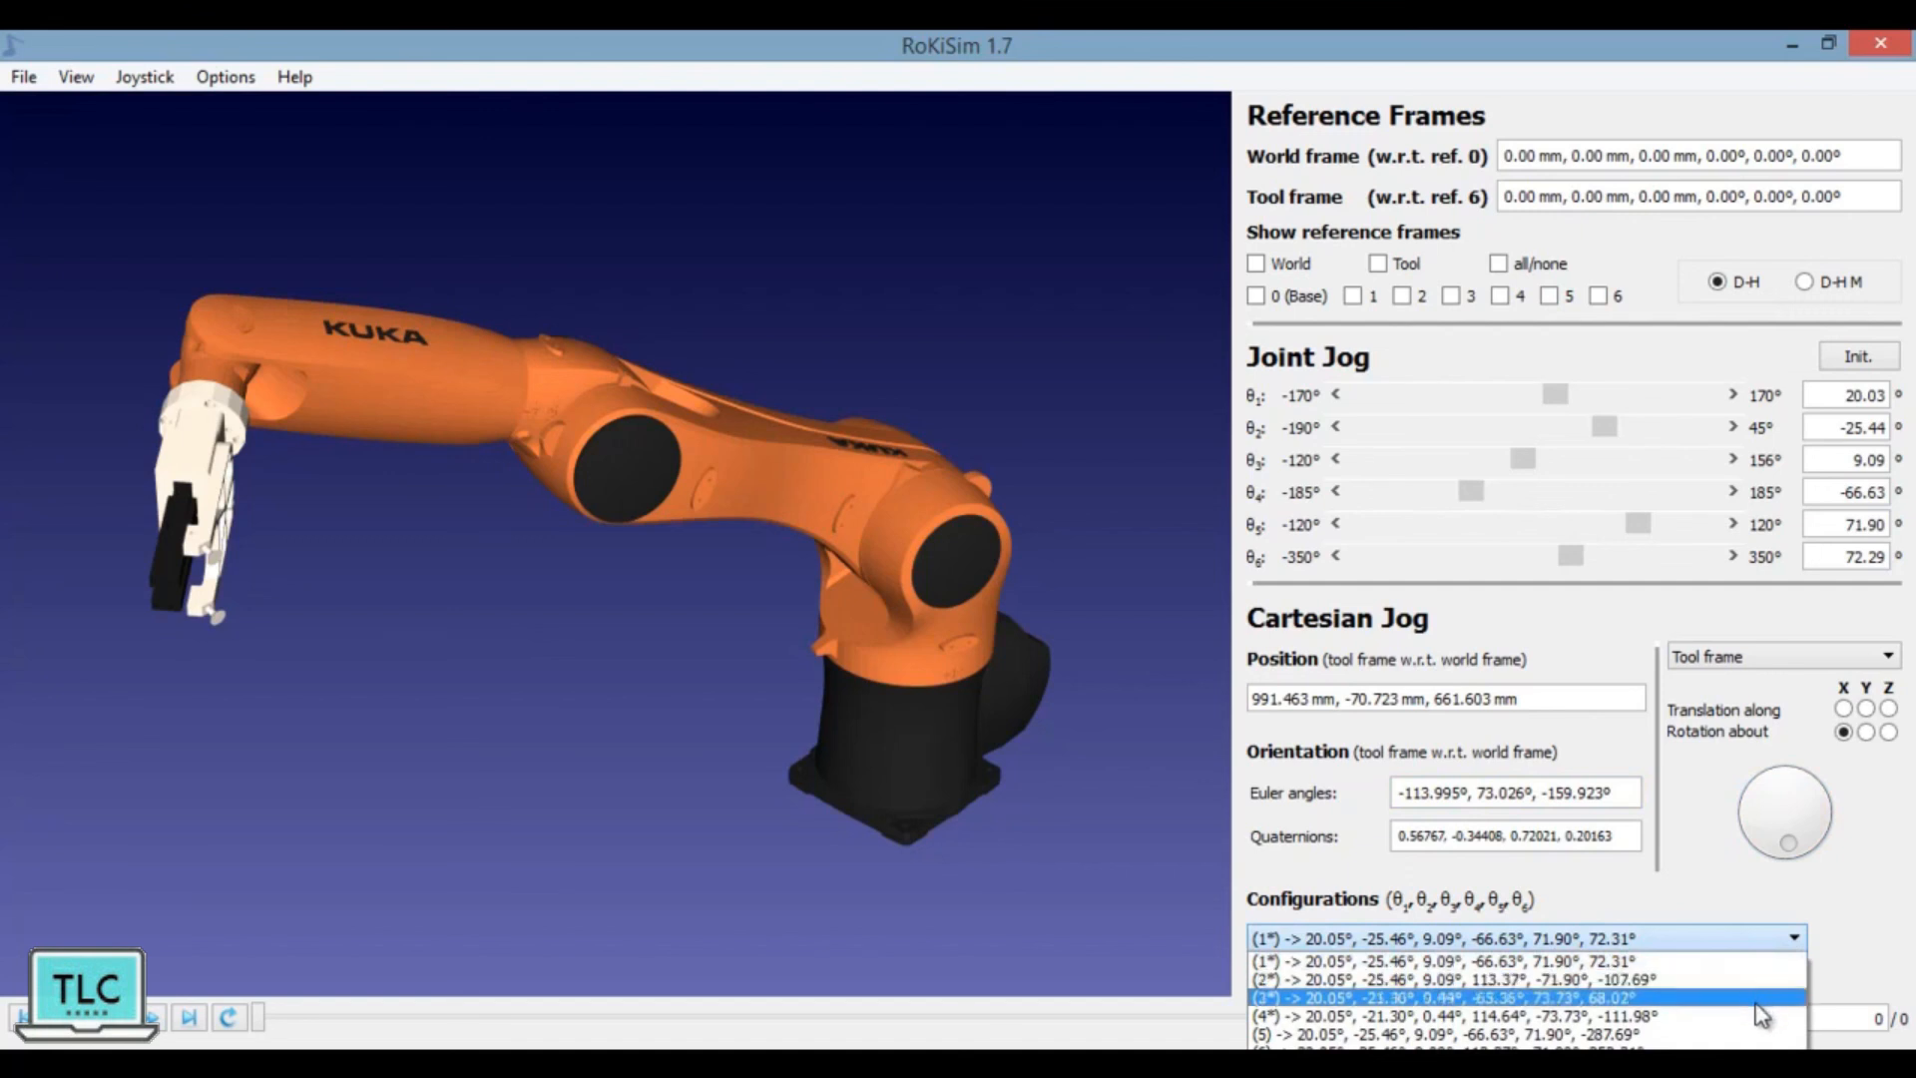
click(1764, 998)
click(1783, 942)
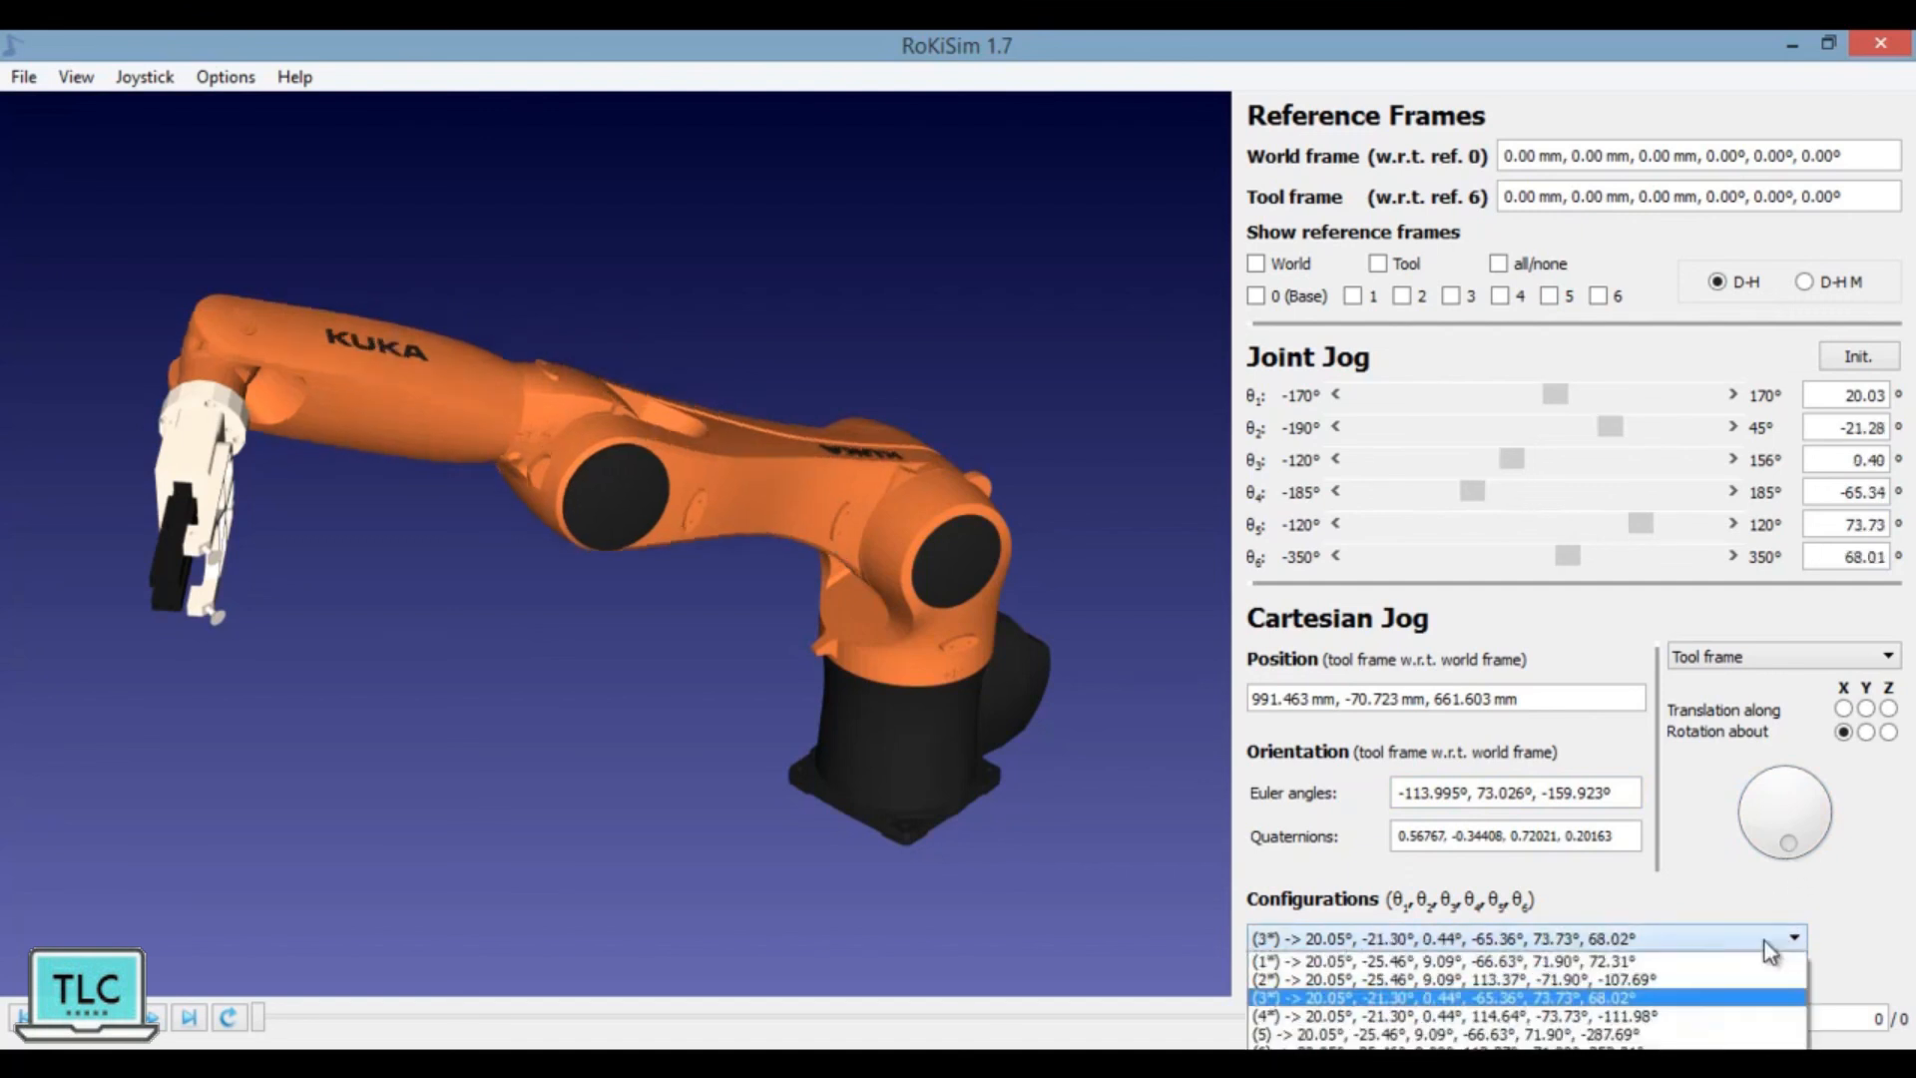
click(1757, 1033)
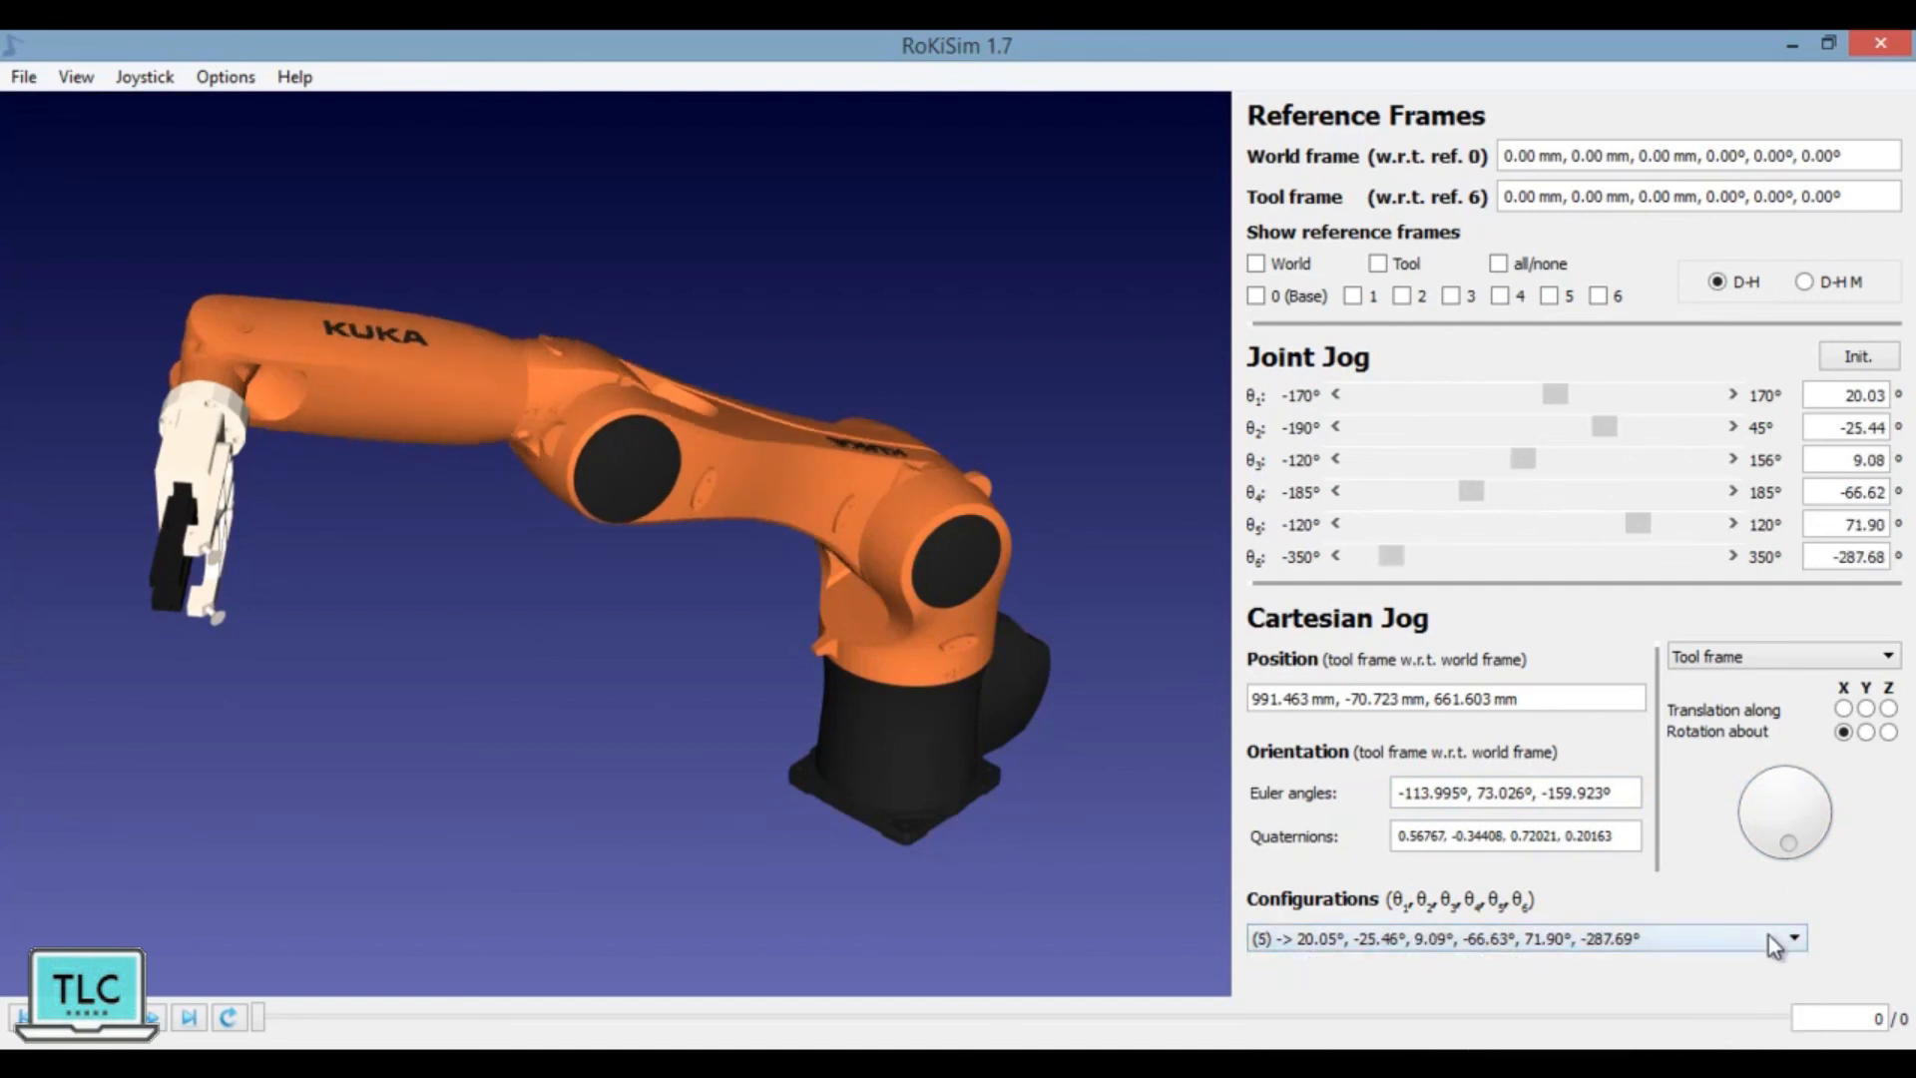
click(1783, 942)
click(1697, 1040)
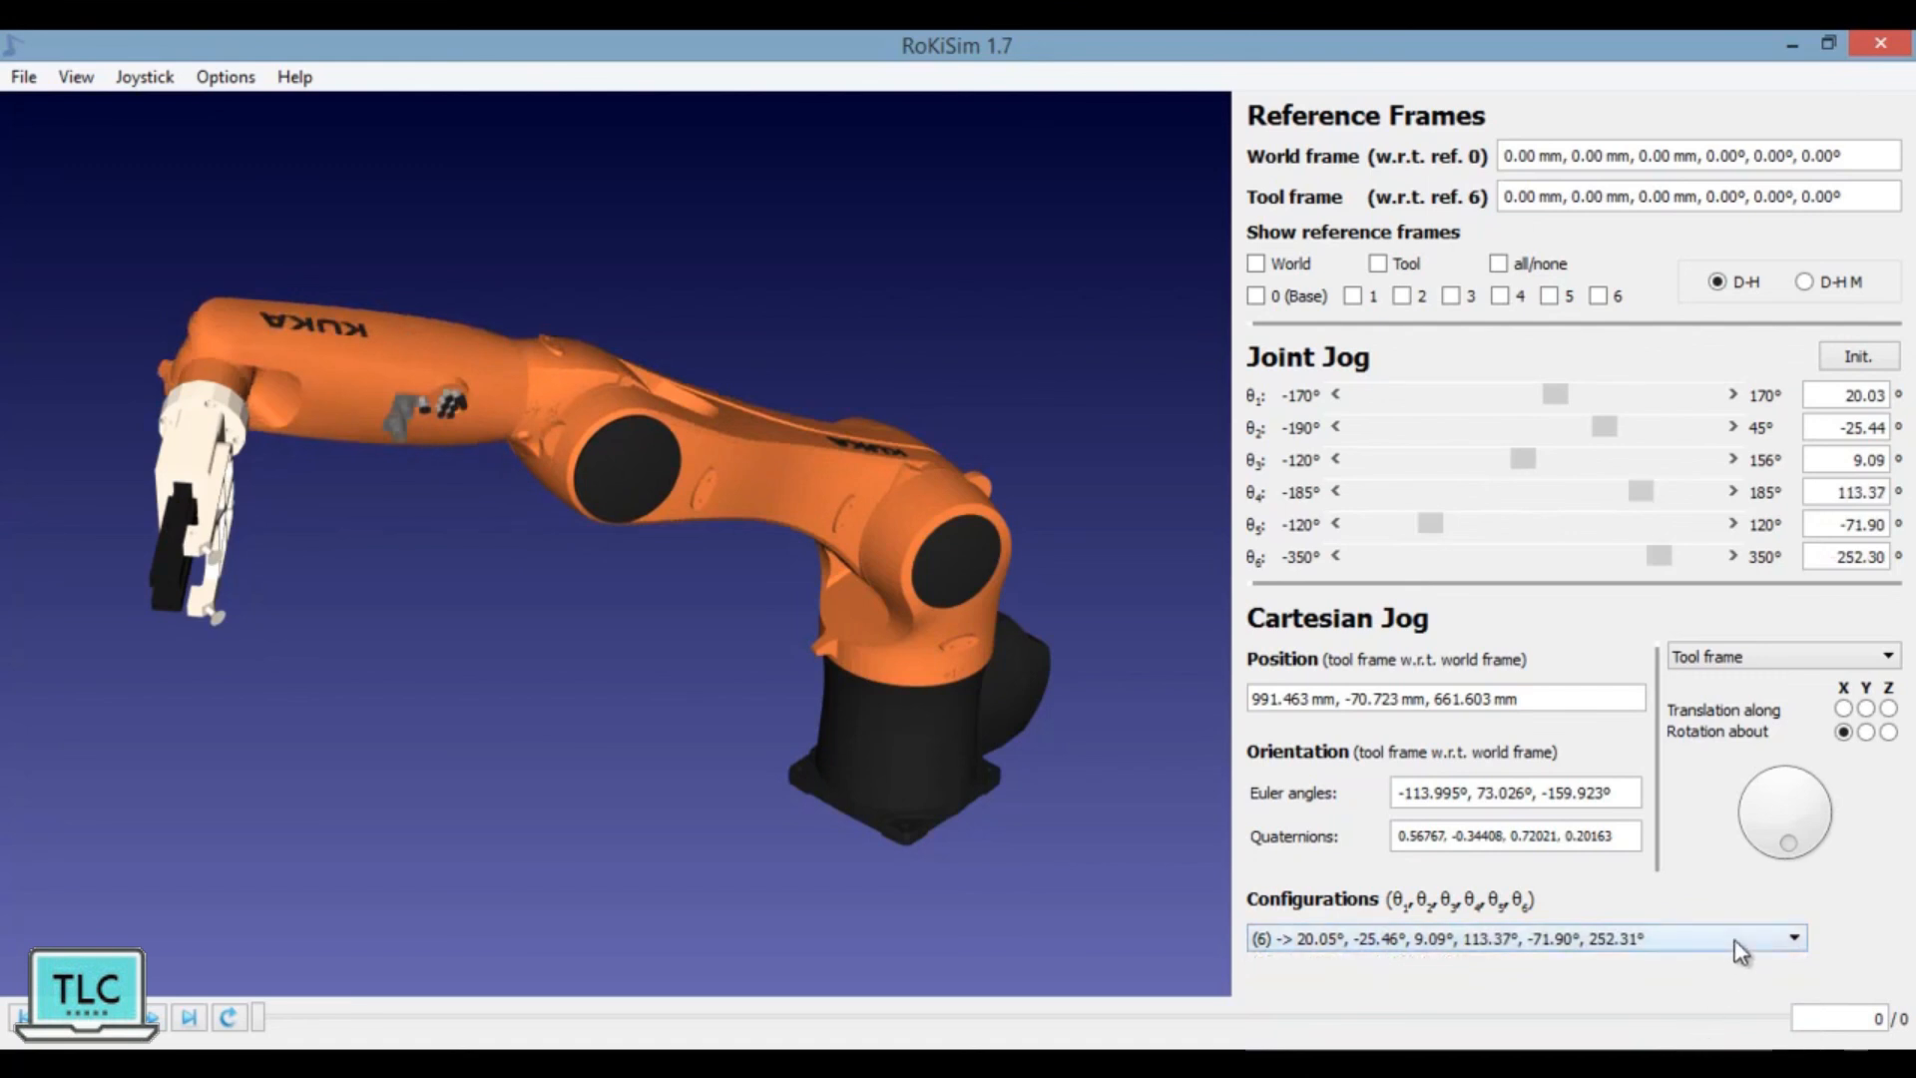
click(1741, 943)
click(1746, 1043)
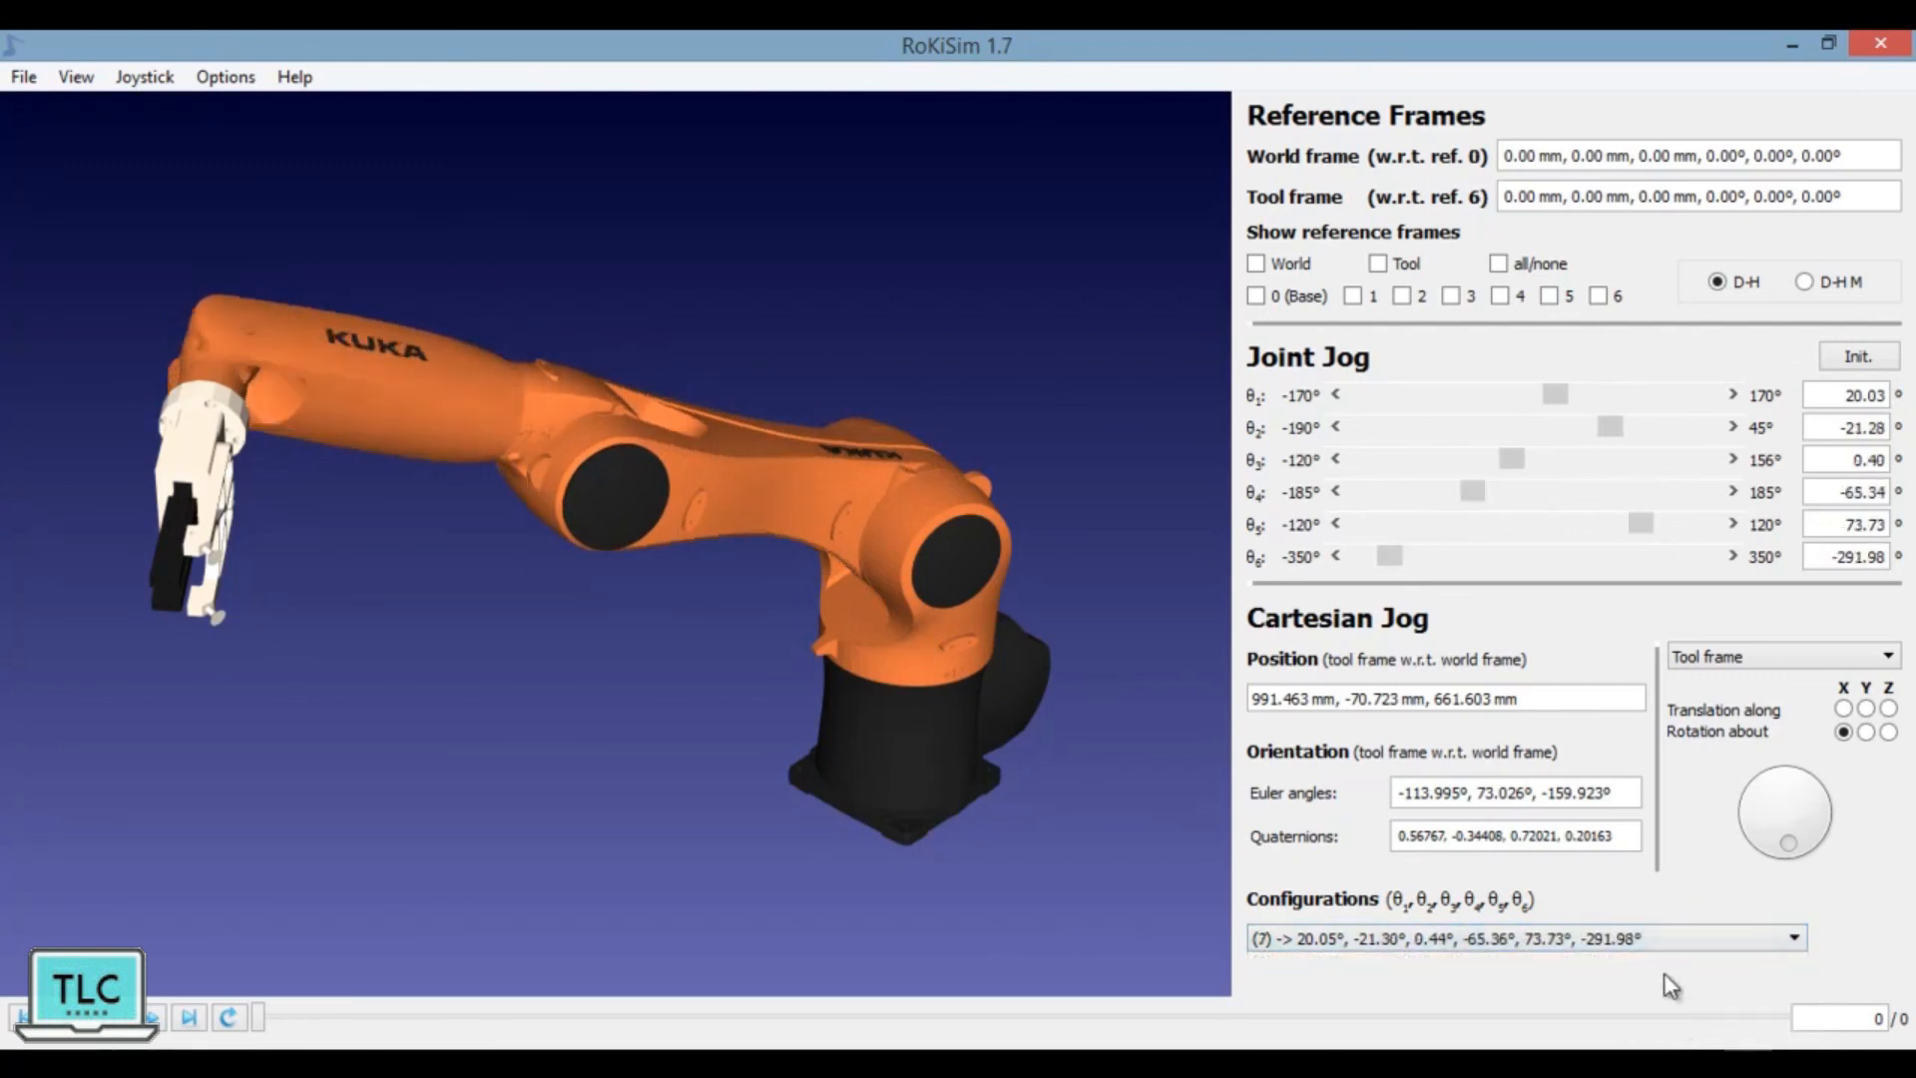
click(1659, 942)
click(1707, 1074)
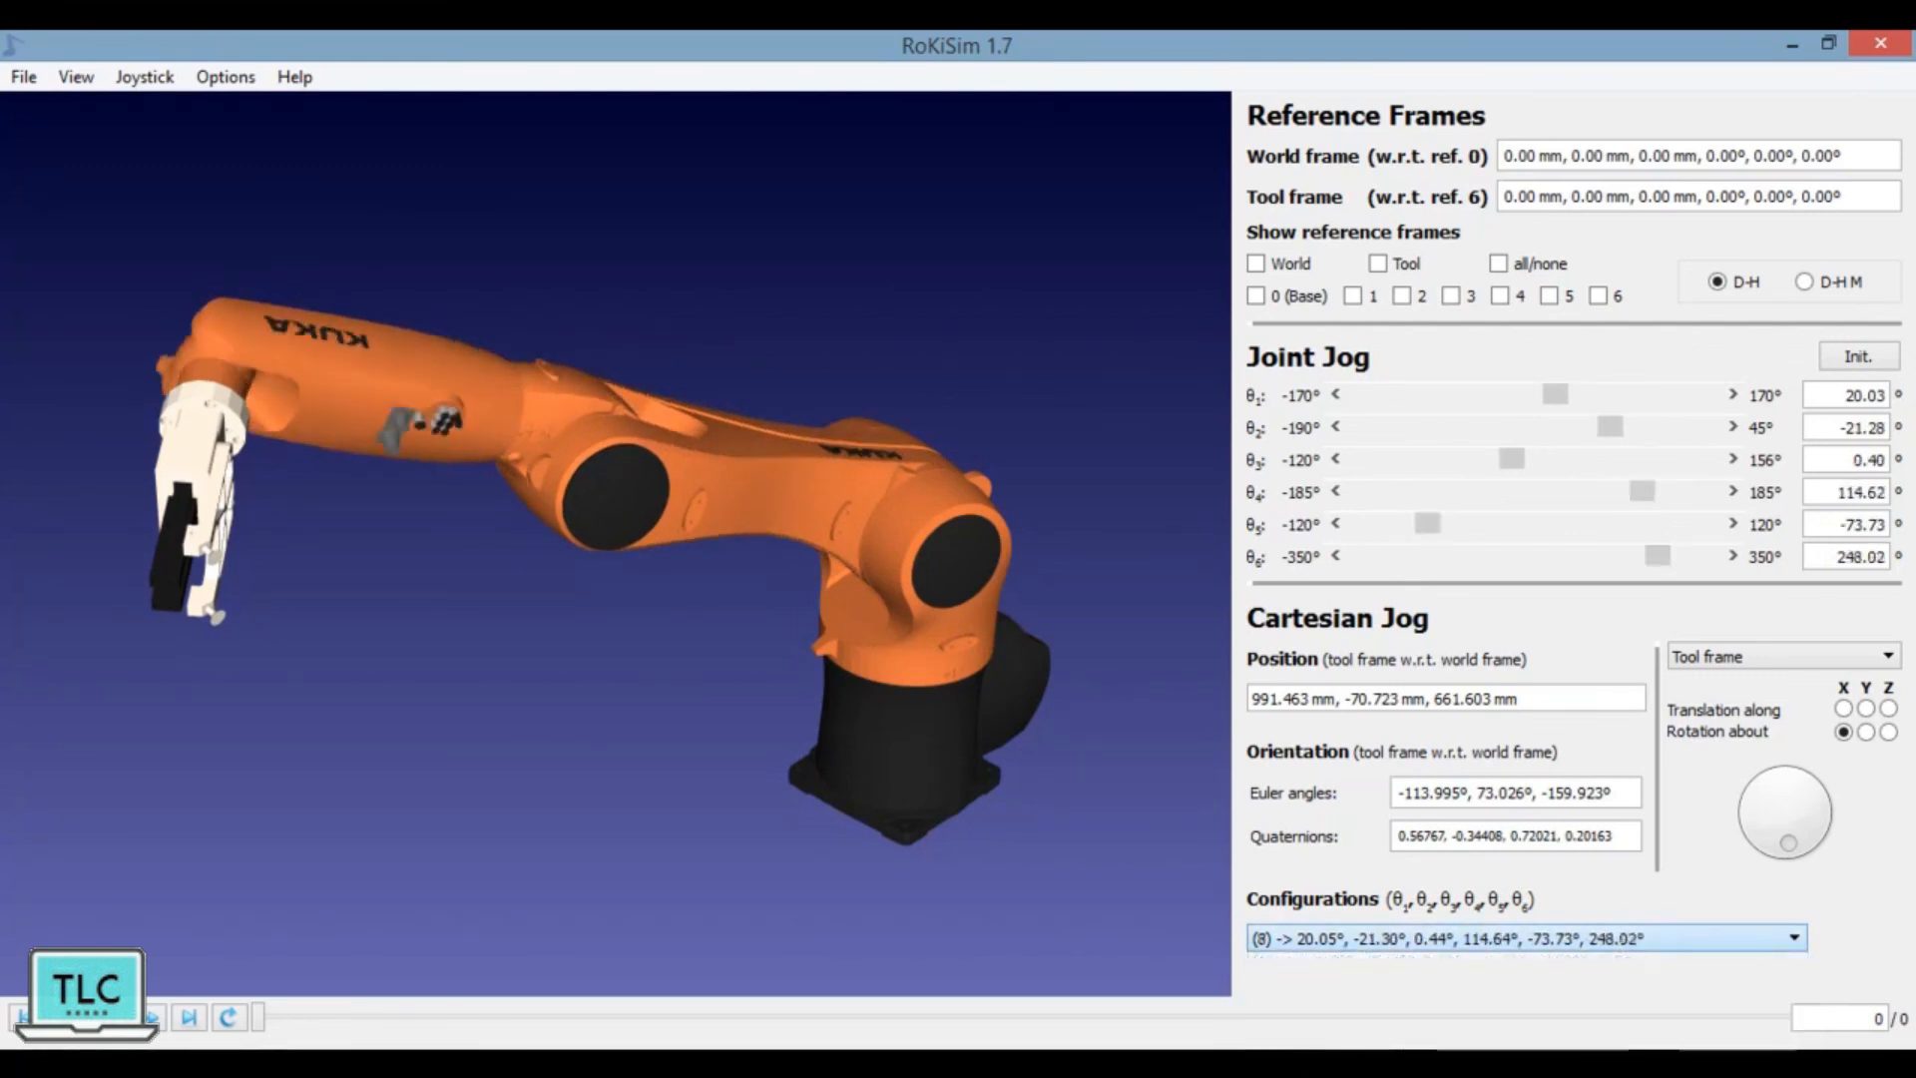